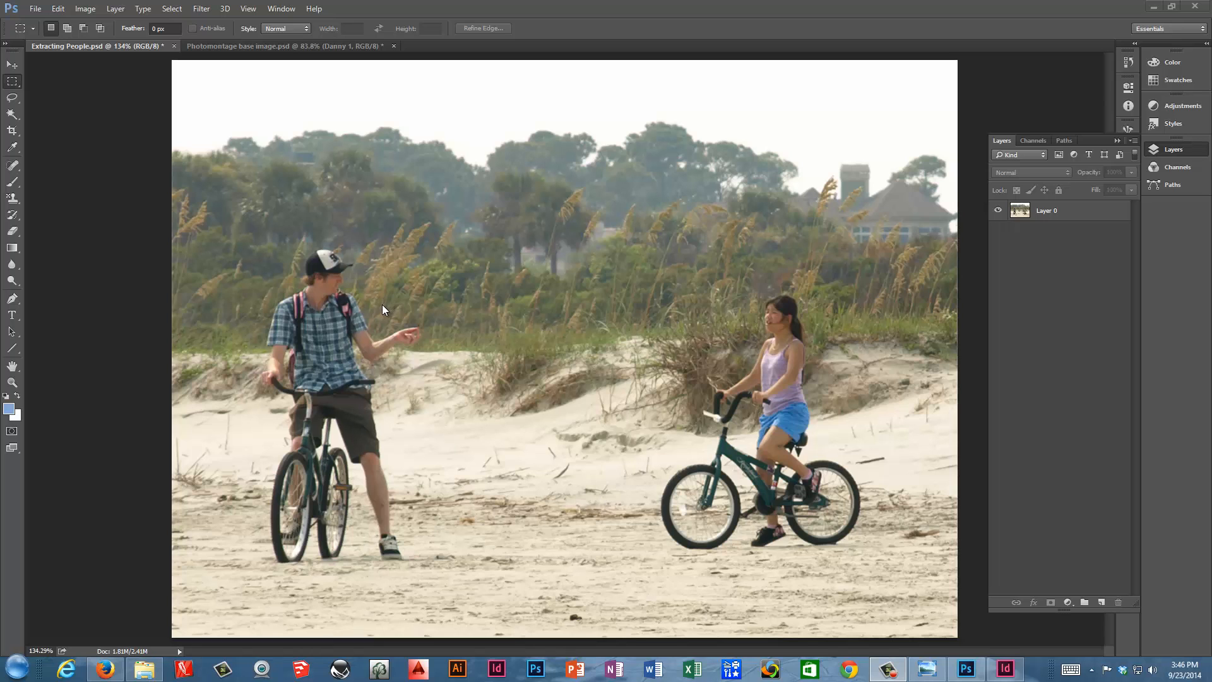
Load the saved channel of the man on the bicycle as a new selection in Extracting People.psd and check it in Quick Mask.
{"action": "left_click", "coordinate": [350, 45]}
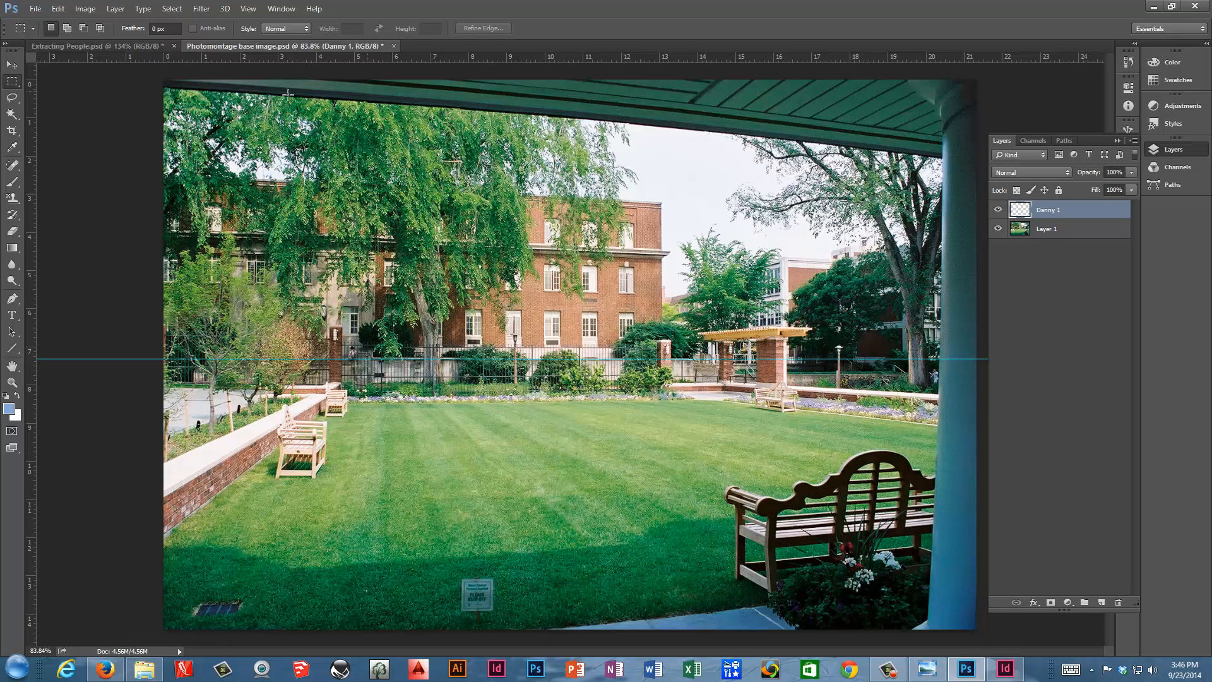
{"action": "left_click", "coordinate": [132, 47]}
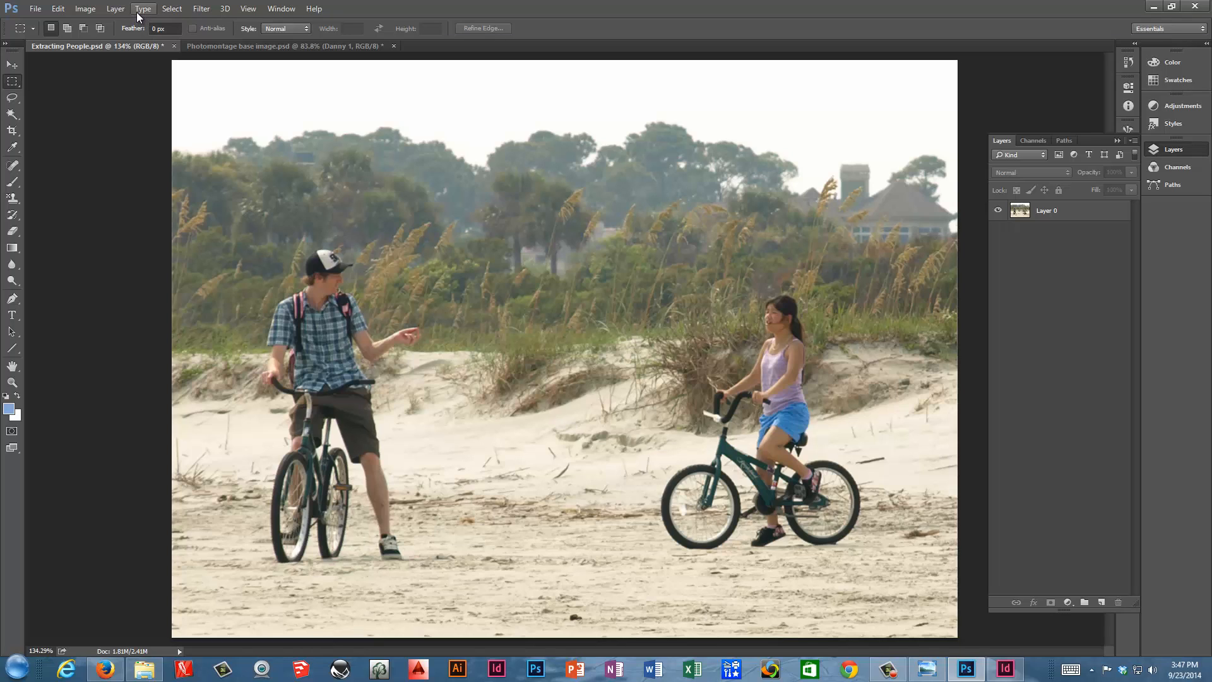
{"action": "left_click", "coordinate": [163, 9]}
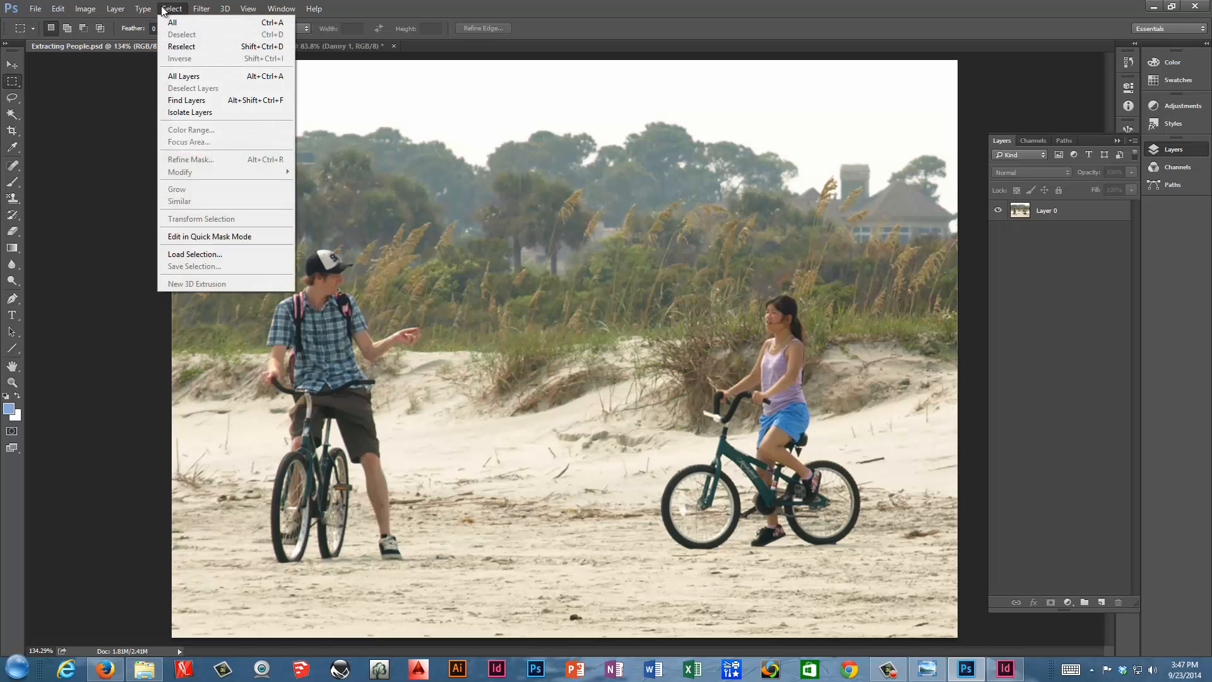
{"action": "left_click", "coordinate": [202, 256]}
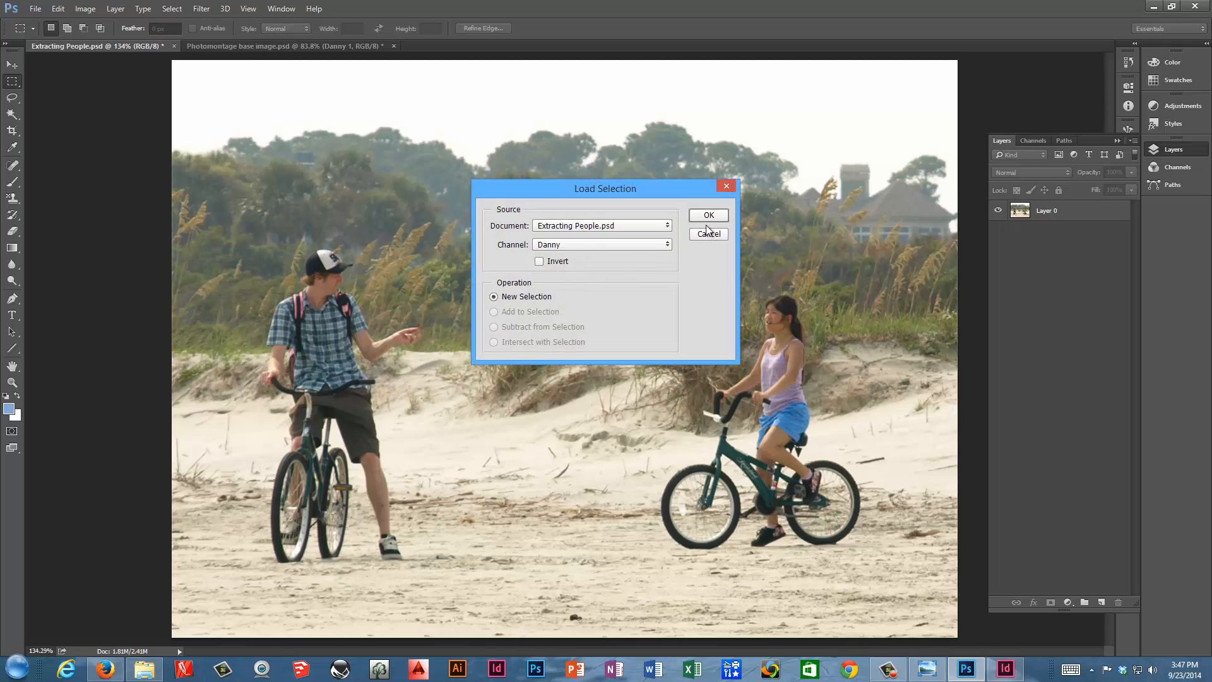
{"action": "left_click", "coordinate": [667, 244]}
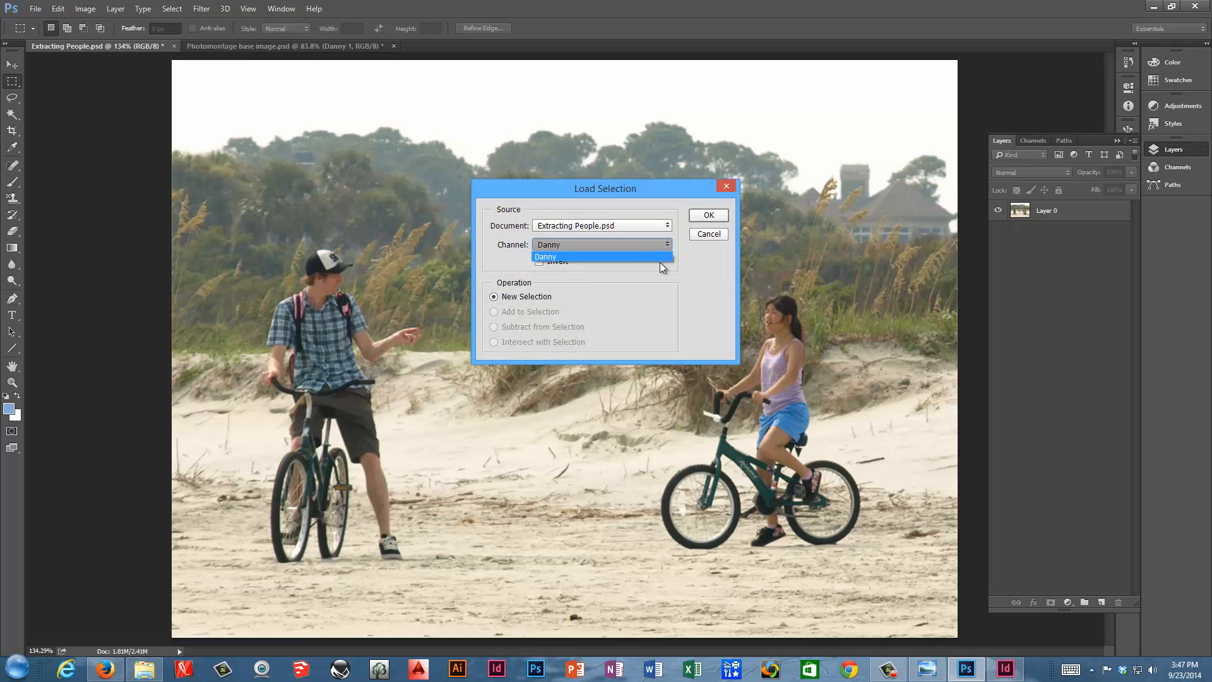
{"action": "left_click", "coordinate": [660, 256]}
{"action": "left_click", "coordinate": [710, 216]}
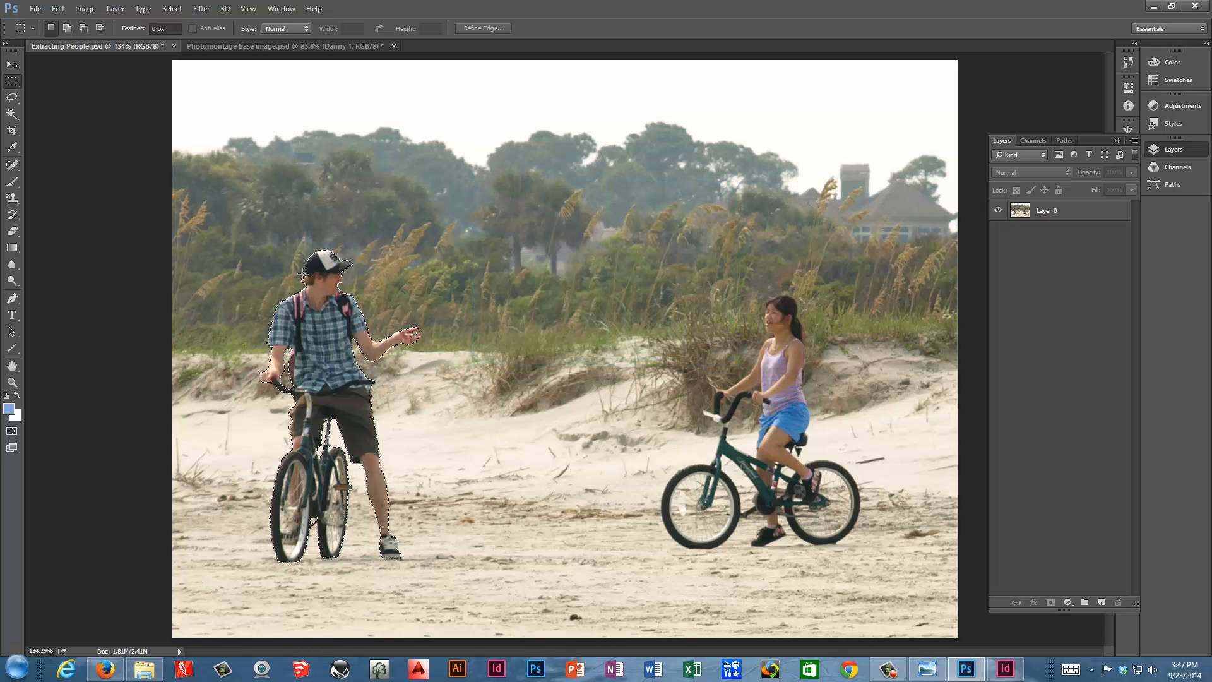
{"action": "left_click", "coordinate": [12, 431]}
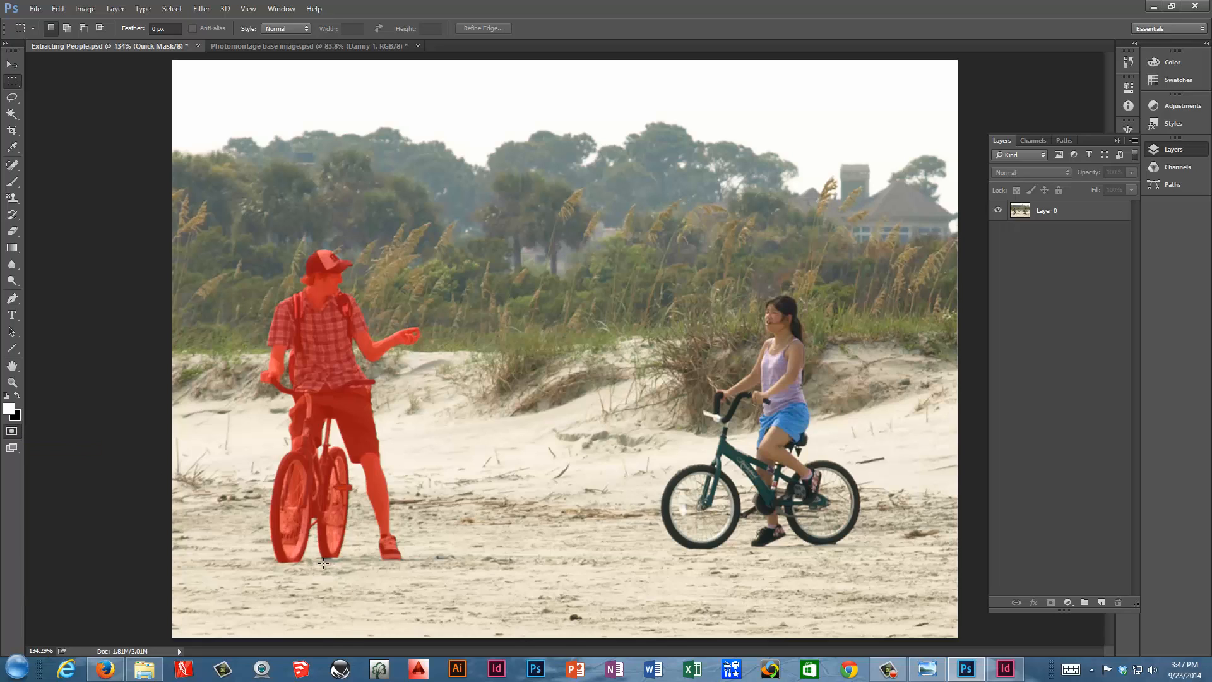
{"action": "left_click", "coordinate": [18, 429]}
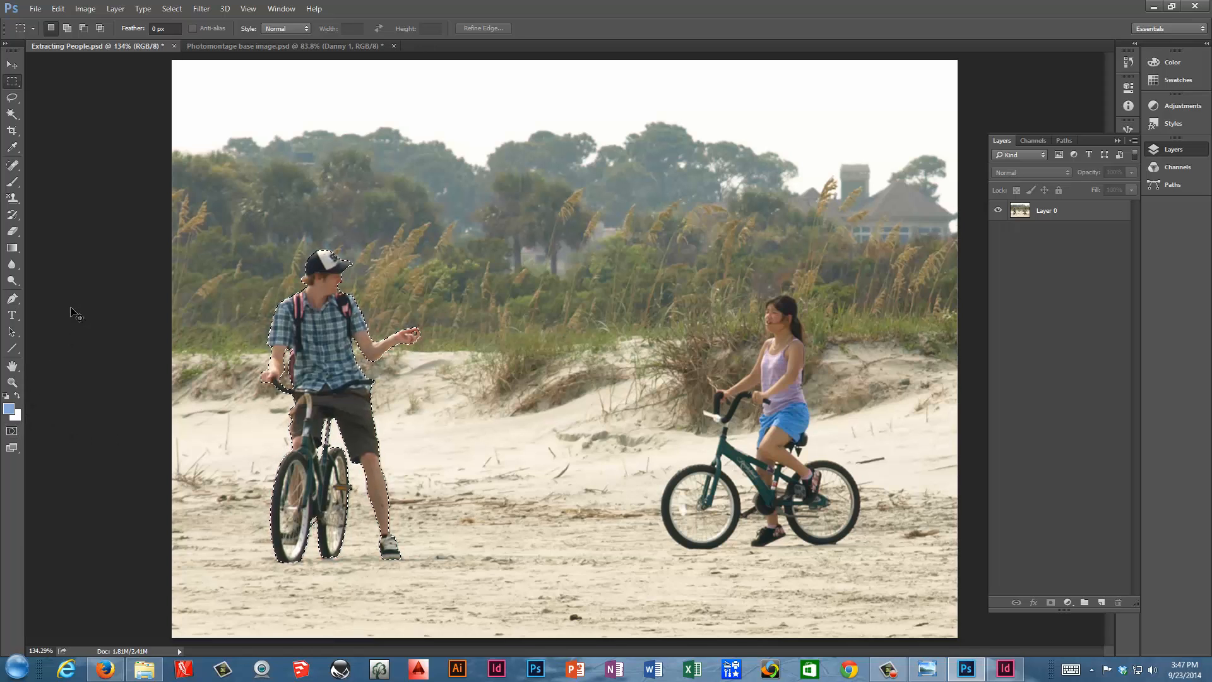
Copy the selected cyclist from Layer 0 into Photomontage base image.psd and move him onto the lawn with his head at the horizontal guide.
{"action": "left_click", "coordinate": [56, 8]}
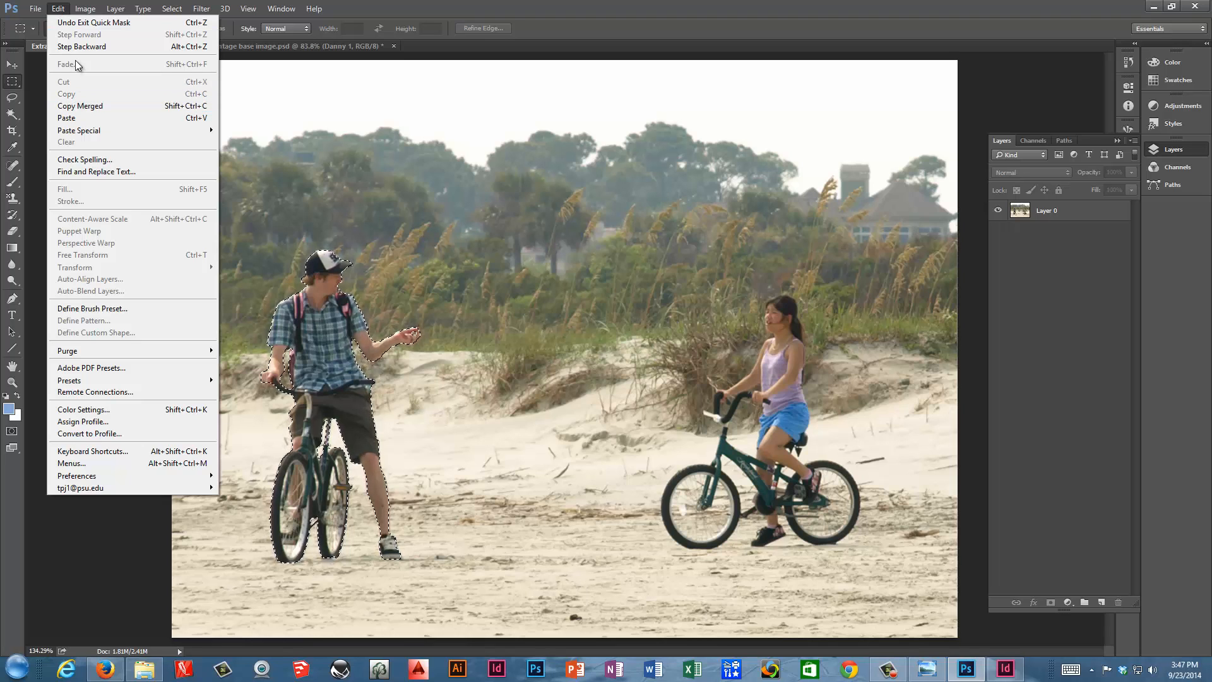
{"action": "left_click", "coordinate": [54, 7]}
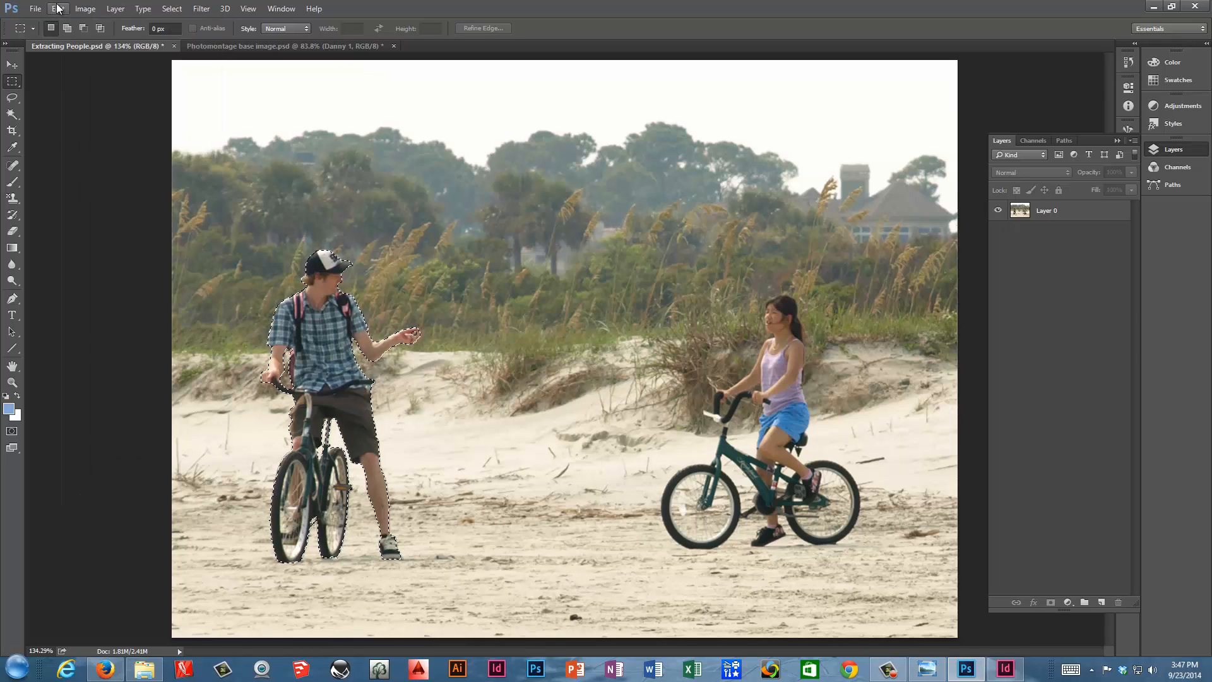
{"action": "left_click", "coordinate": [1027, 211]}
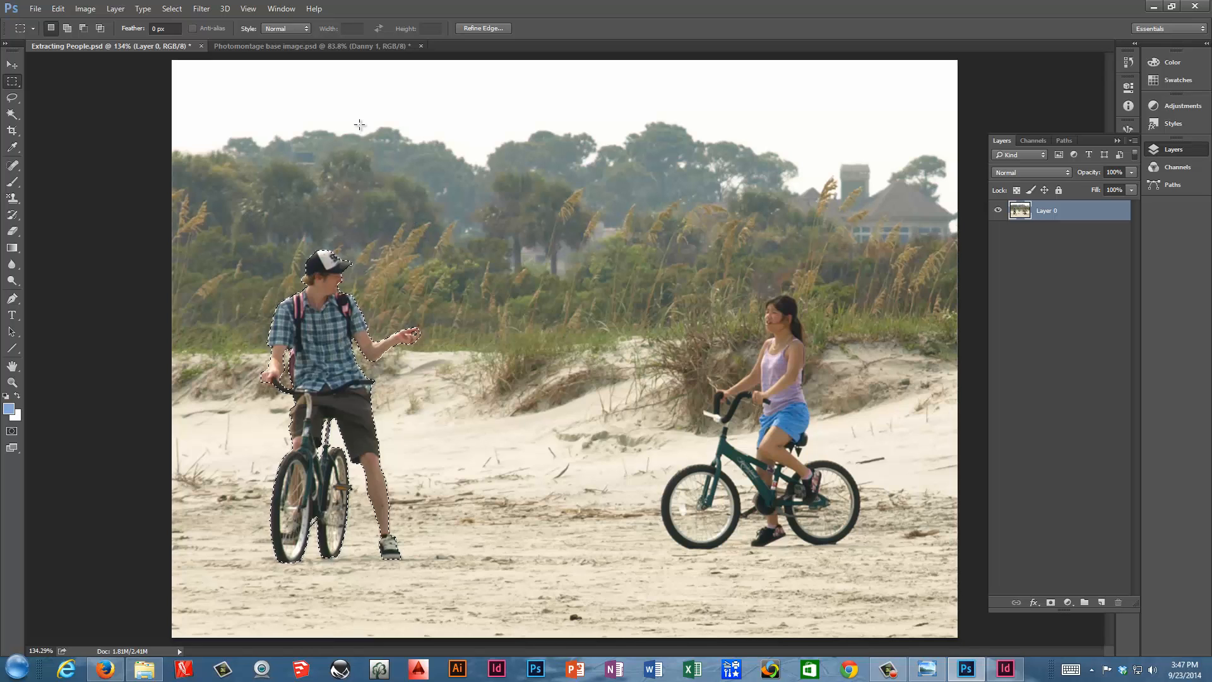
{"action": "left_click", "coordinate": [370, 46]}
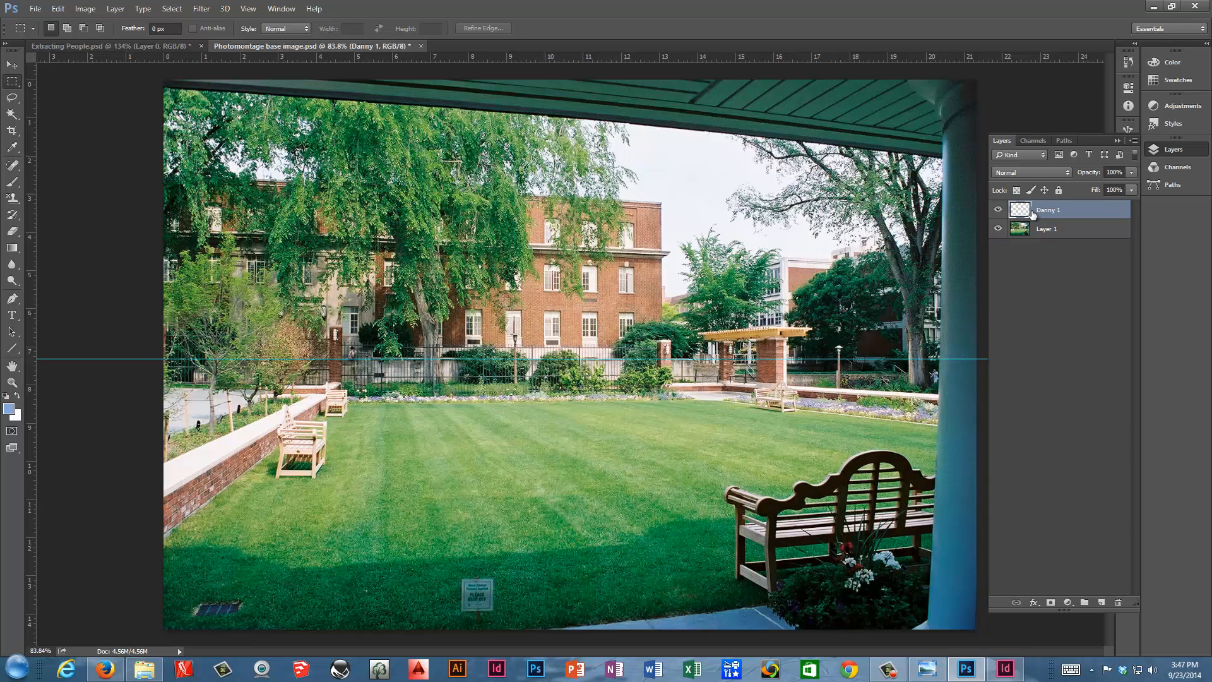
{"action": "key", "text": "ctrl+v"}
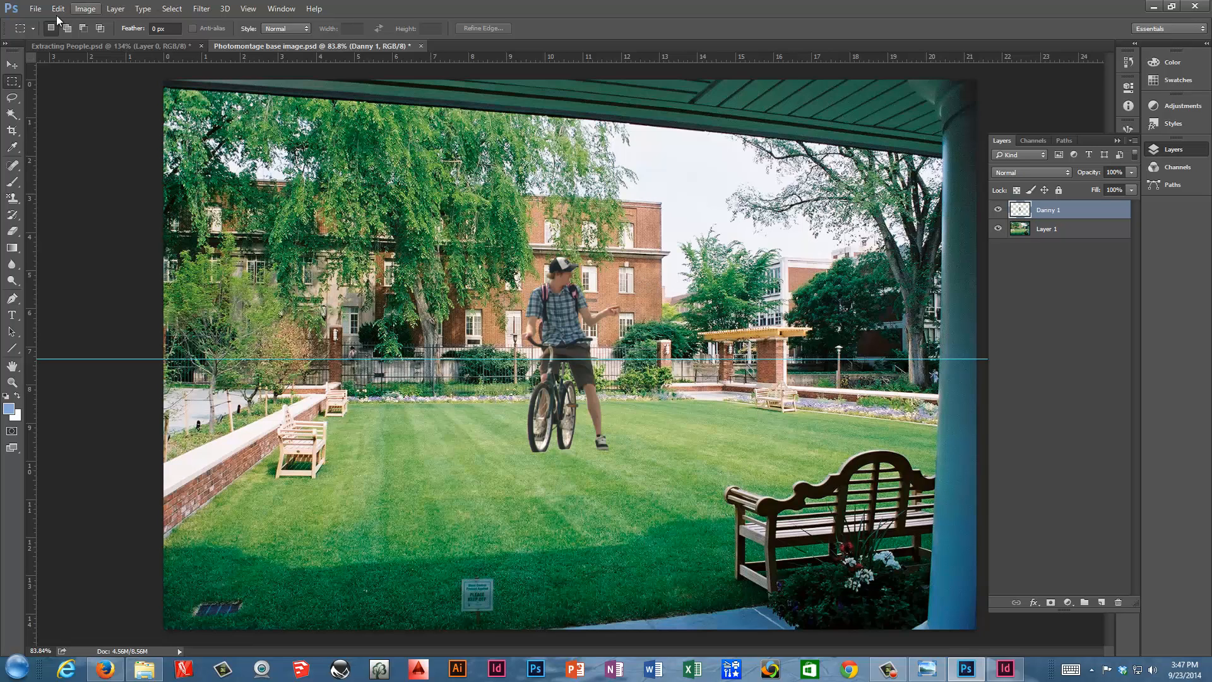
{"action": "left_click", "coordinate": [12, 65]}
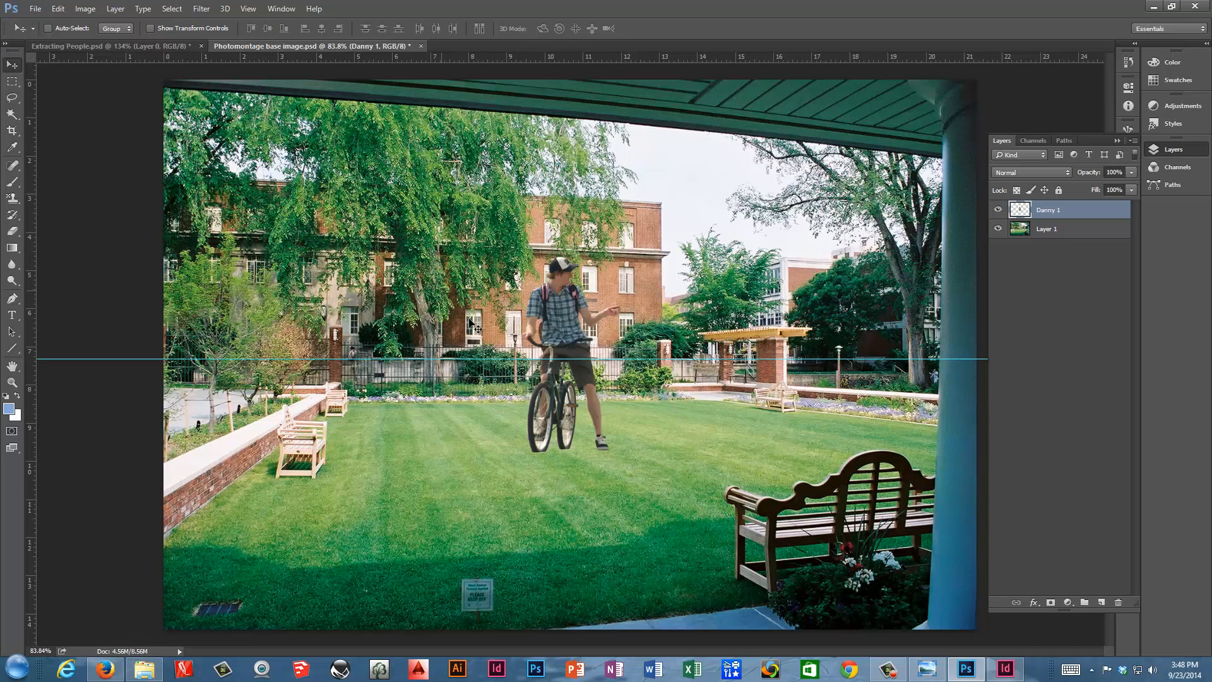
{"action": "left_click_drag", "start_coordinate": [566, 288], "coordinate": [478, 370]}
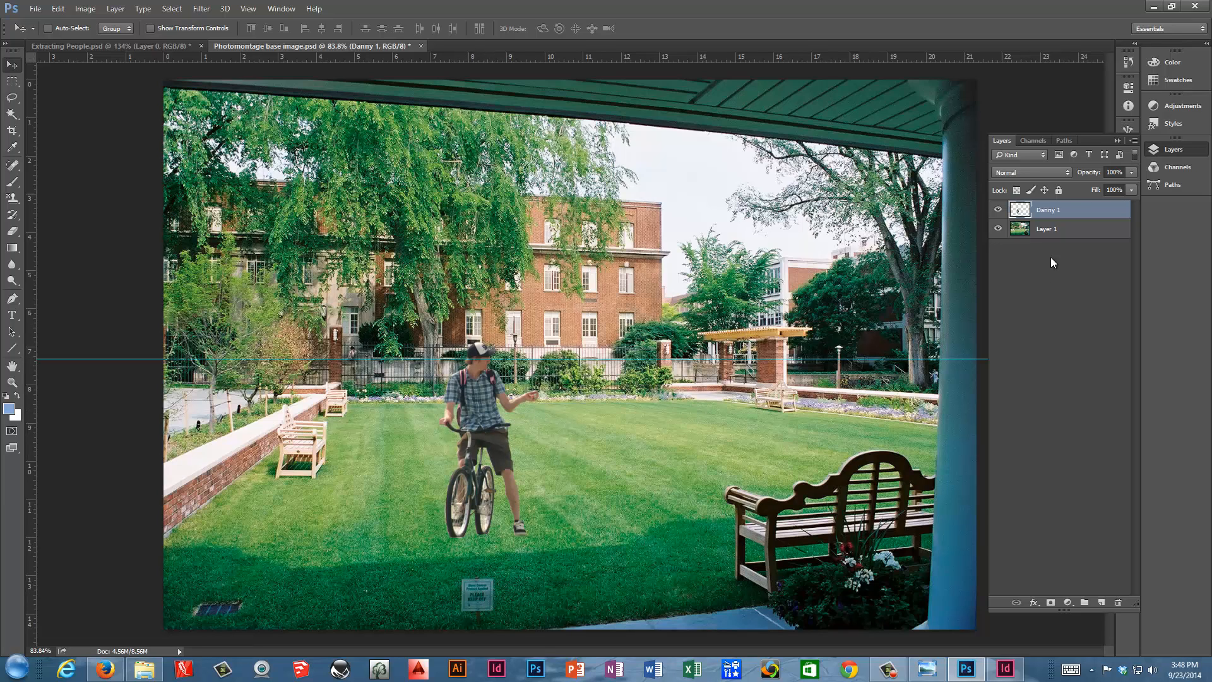
Remove the small sign from the lawn on Layer 1 by filling a rectangular selection around it with matching grass, and deselect.
{"action": "left_click", "coordinate": [1065, 229]}
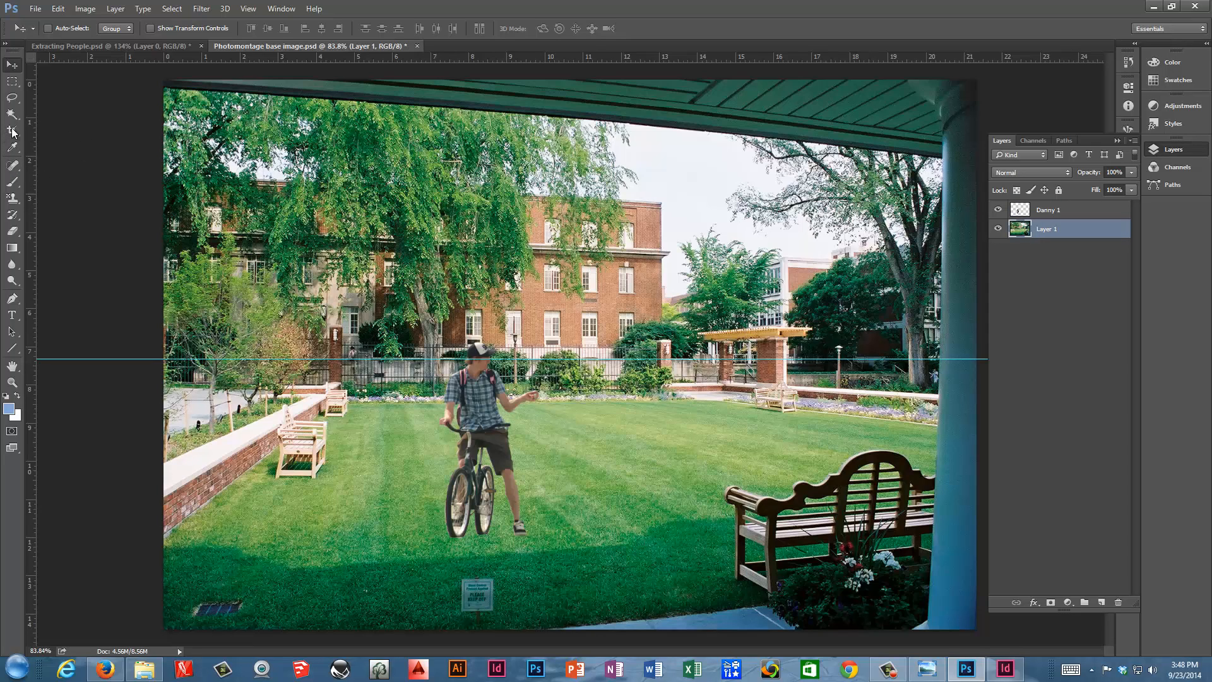
{"action": "left_click", "coordinate": [12, 81]}
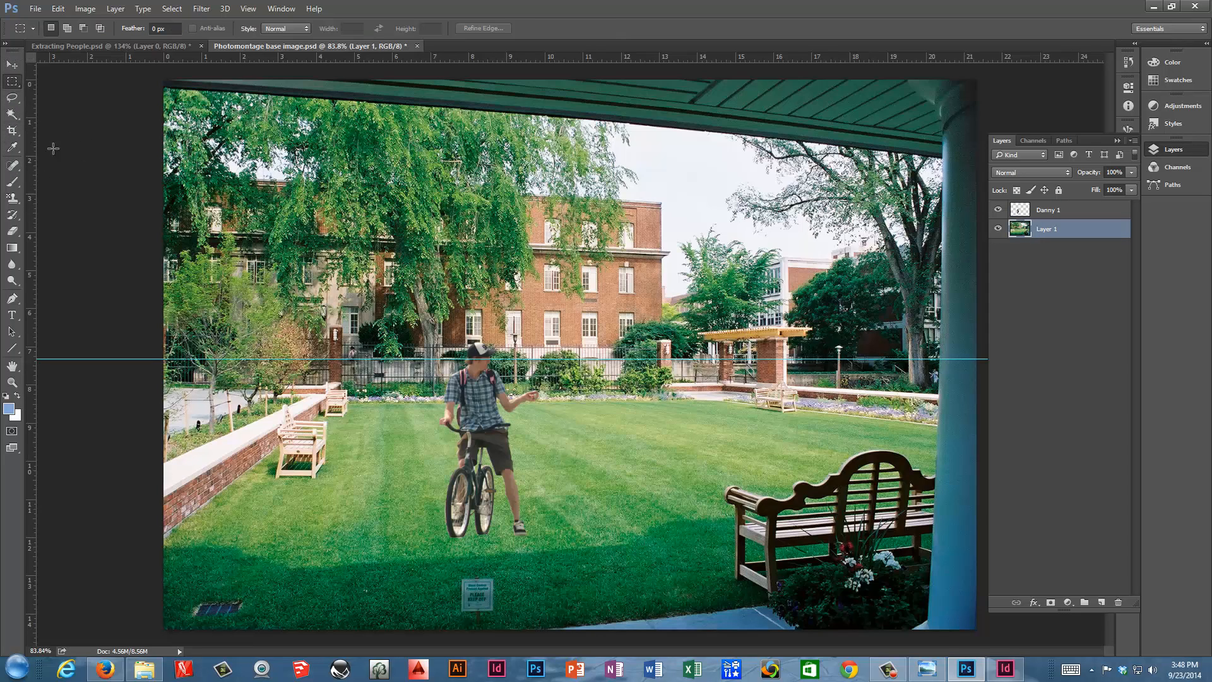
{"action": "left_click_drag", "start_coordinate": [457, 572], "coordinate": [504, 627]}
{"action": "left_click", "coordinate": [57, 9]}
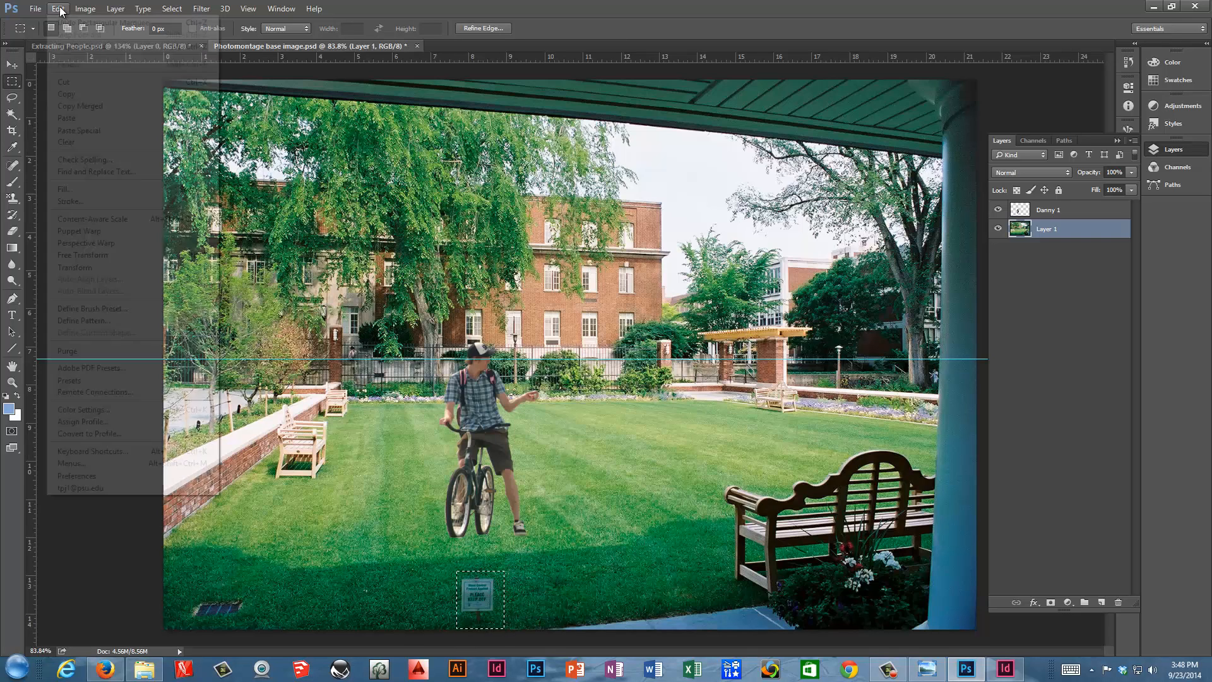
{"action": "left_click", "coordinate": [90, 190]}
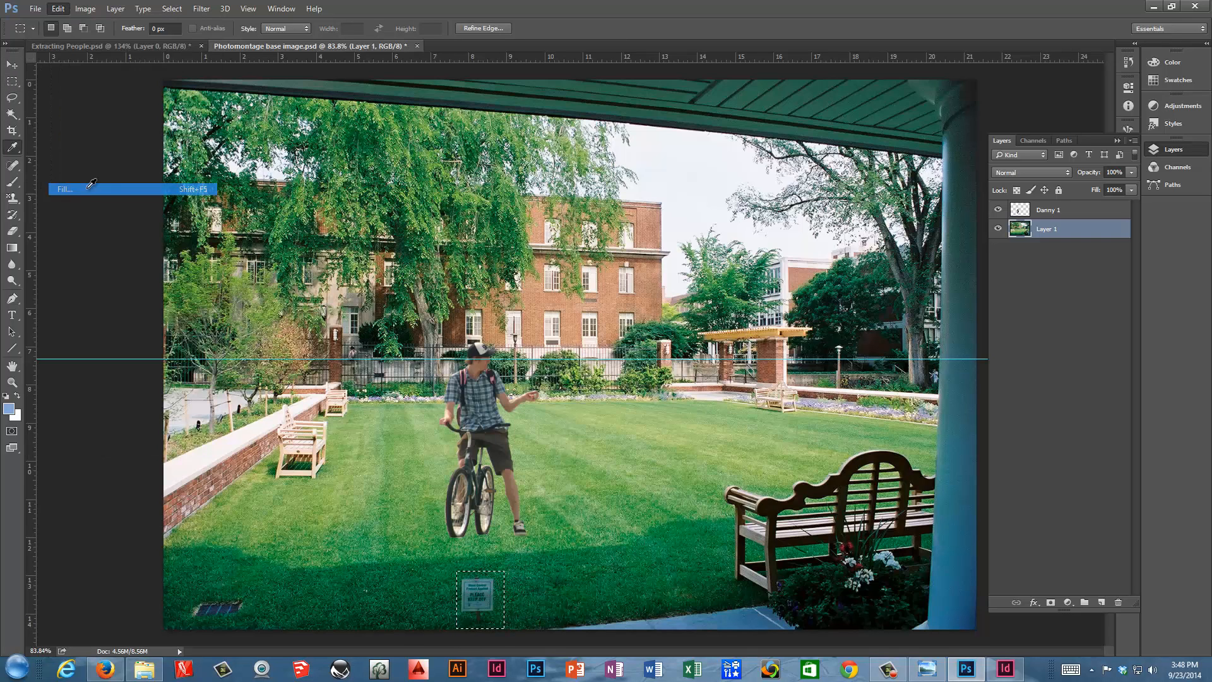
{"action": "left_click", "coordinate": [692, 190]}
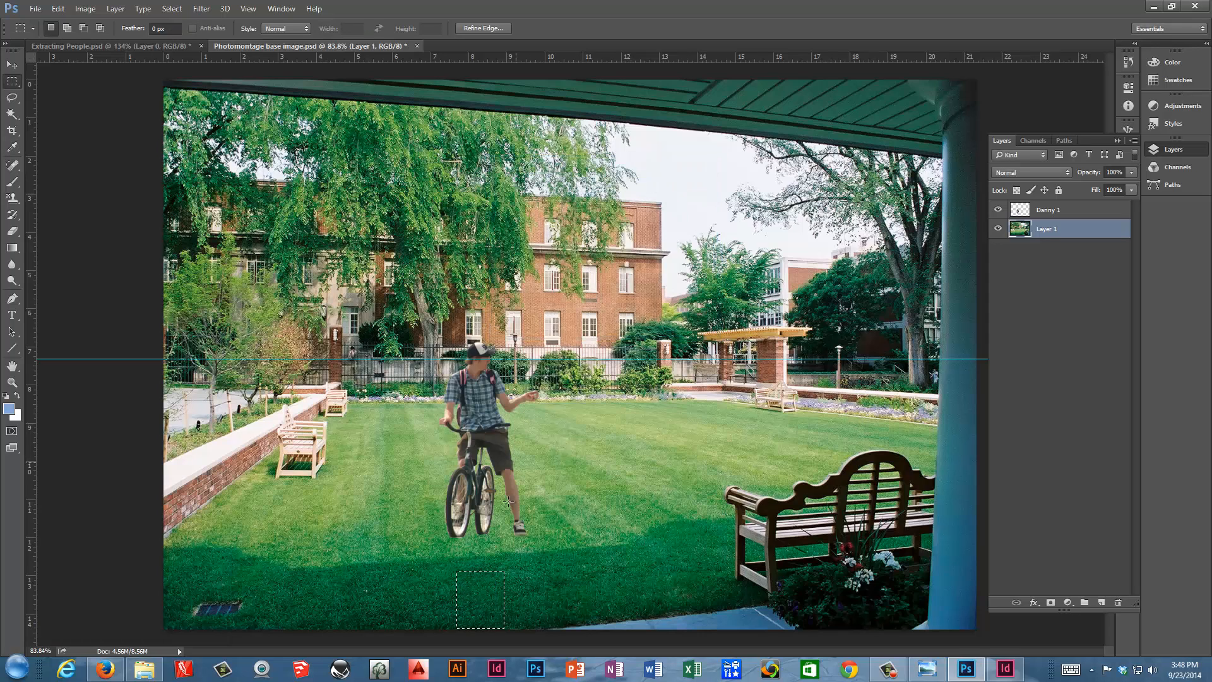
{"action": "left_click", "coordinate": [542, 552]}
Erase the leftover fringe along the outer edge of the front wheel on the cyclist's layer with a small Eraser.
{"action": "left_click", "coordinate": [1077, 211]}
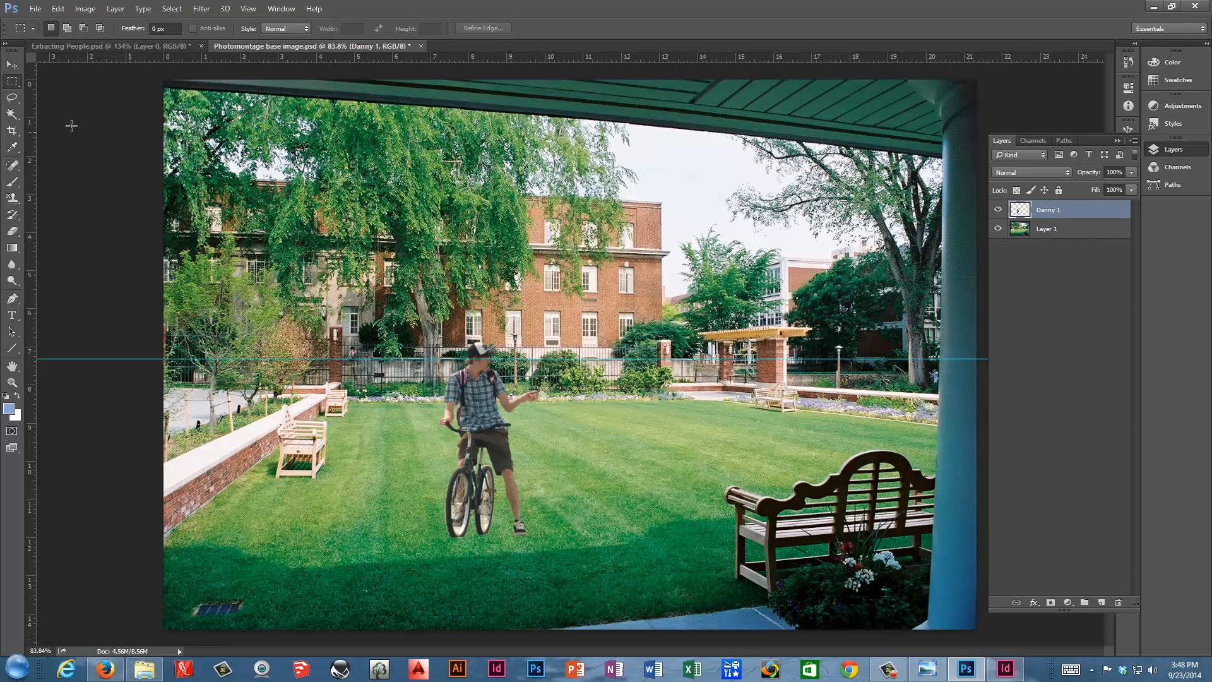
{"action": "left_click", "coordinate": [12, 64]}
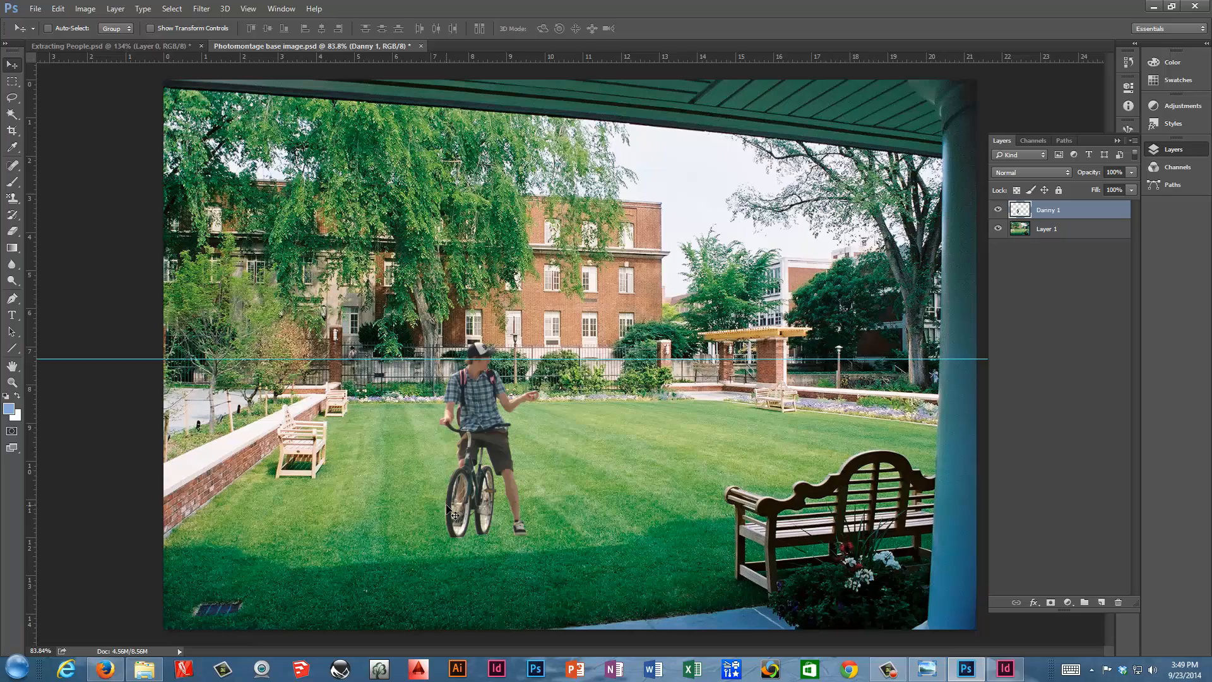
{"action": "scroll", "coordinate": [450, 512], "scroll_direction": "up", "scroll_amount": 5}
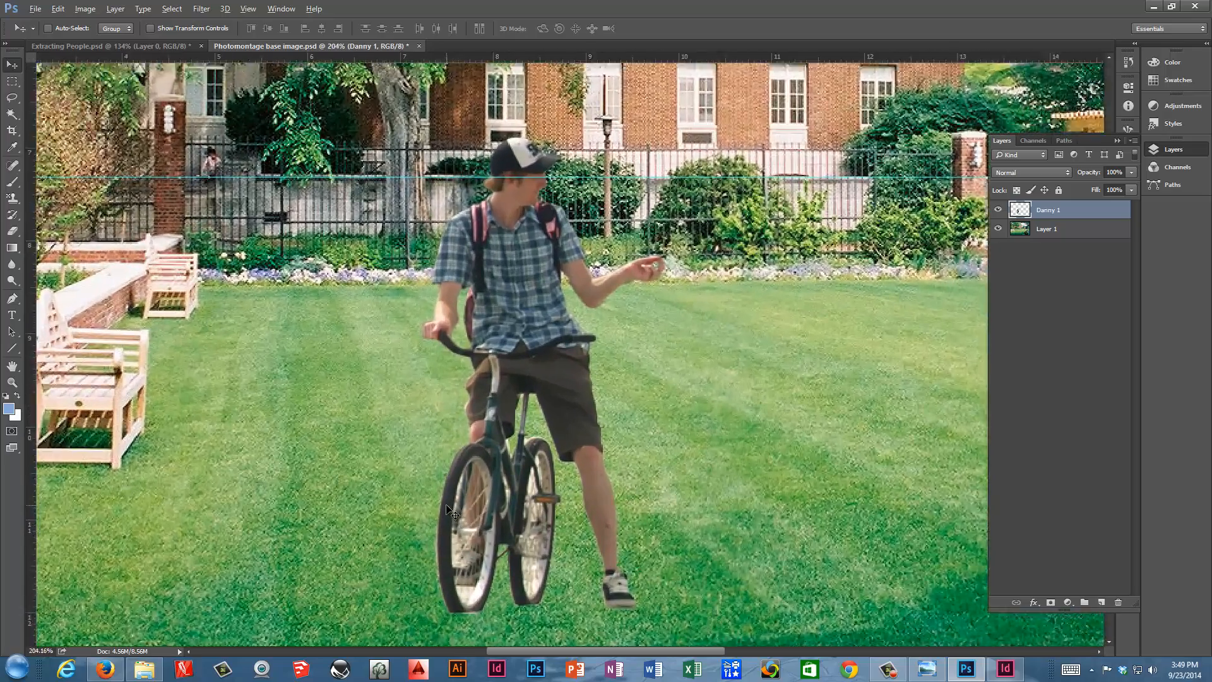
{"action": "scroll", "coordinate": [450, 511], "scroll_direction": "up", "scroll_amount": 2}
{"action": "scroll", "coordinate": [449, 511], "scroll_direction": "down", "scroll_amount": 3}
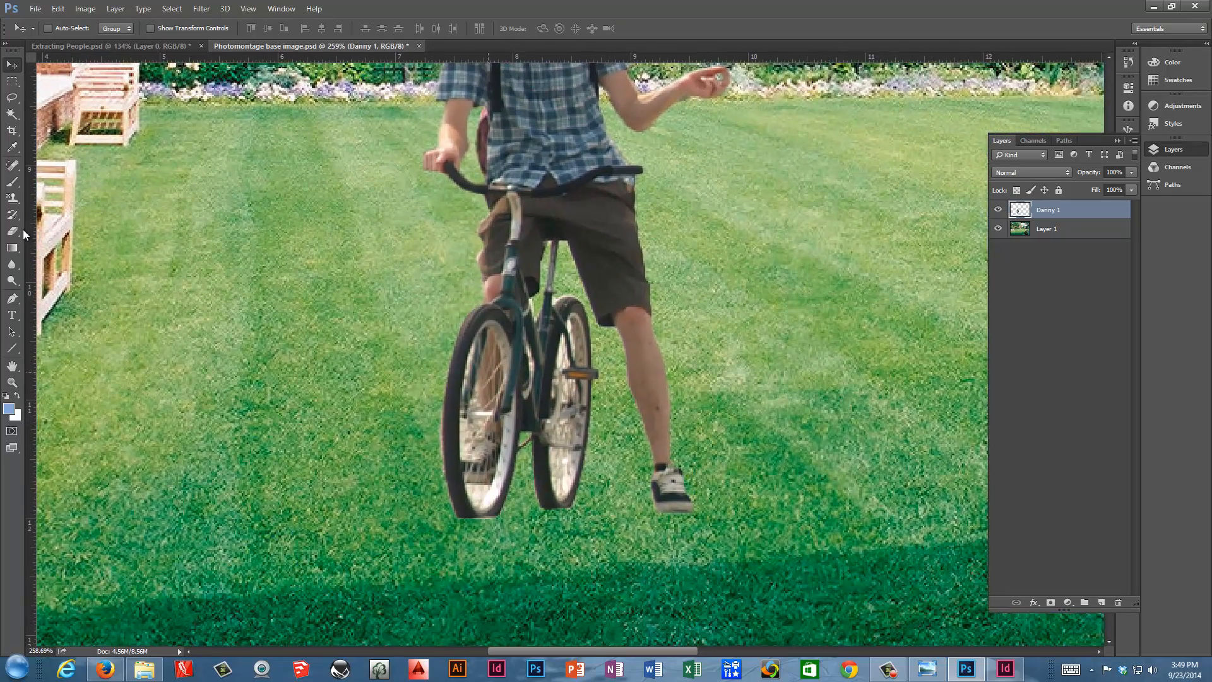
{"action": "left_click", "coordinate": [13, 231]}
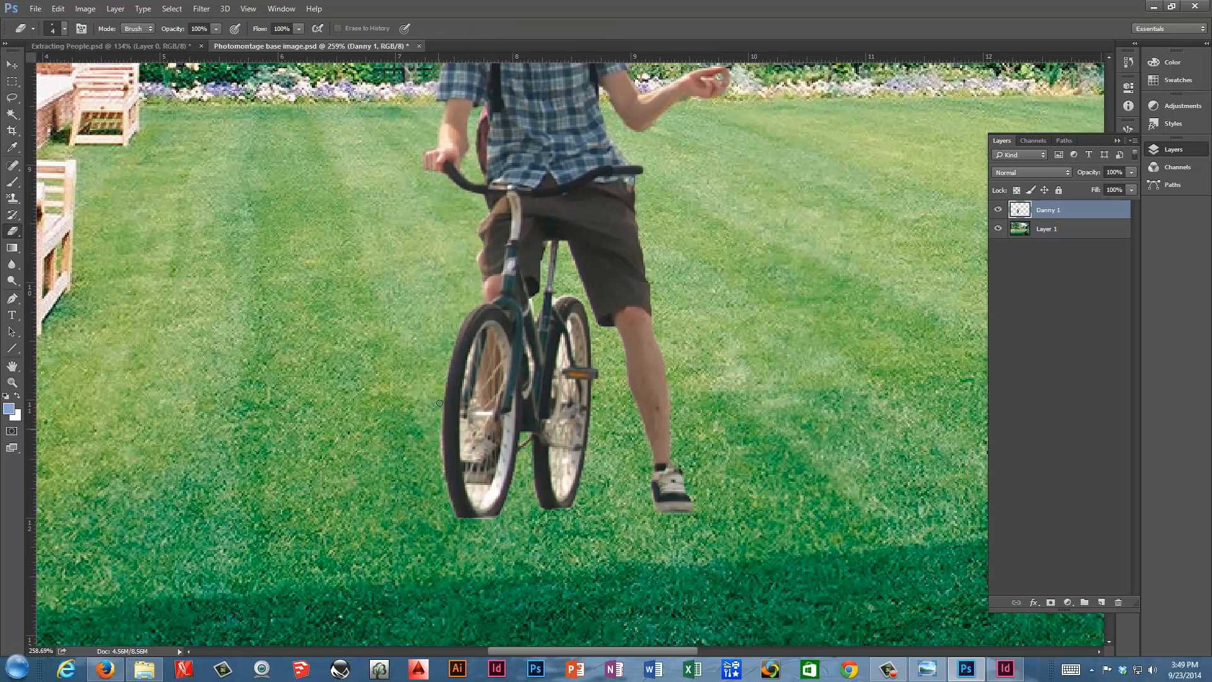
{"action": "left_click_drag", "start_coordinate": [440, 453], "coordinate": [439, 423]}
{"action": "scroll", "coordinate": [704, 392], "scroll_direction": "down", "scroll_amount": 10, "text": "alt"}
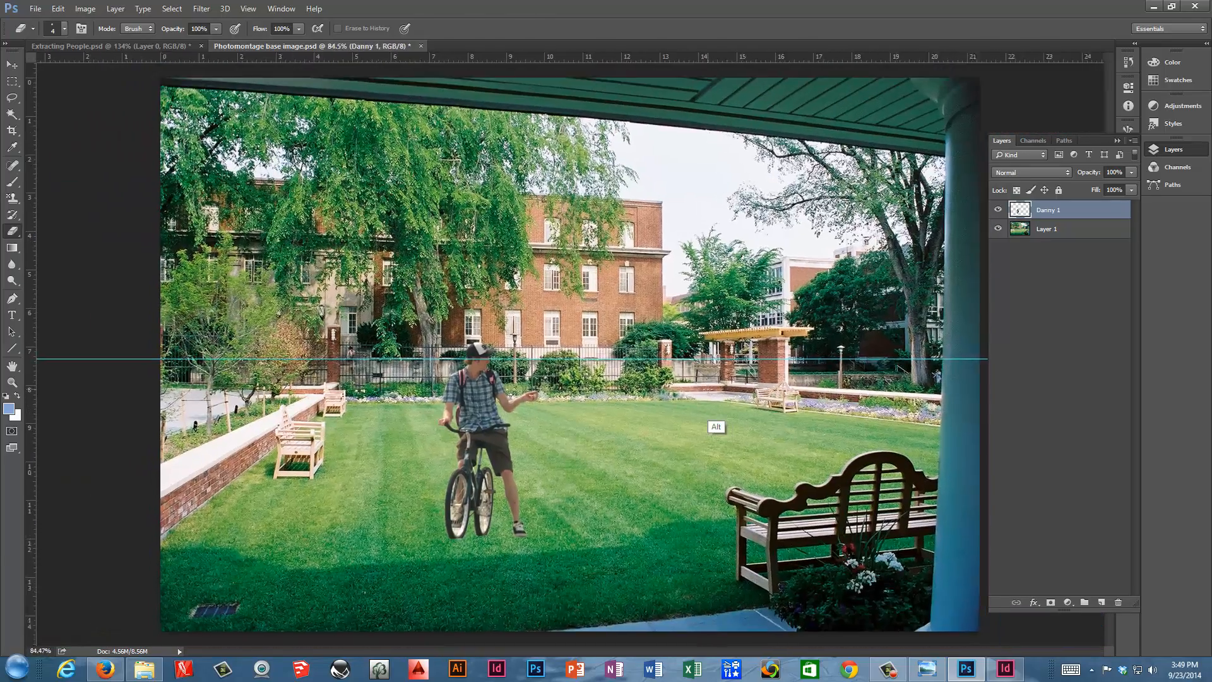
Copy a rectangular area around the cyclist and paste it into a new 199 x 372 pixel RGB document at 72 pixels/inch.
{"action": "scroll", "coordinate": [708, 390], "scroll_direction": "up", "scroll_amount": 1, "text": "alt"}
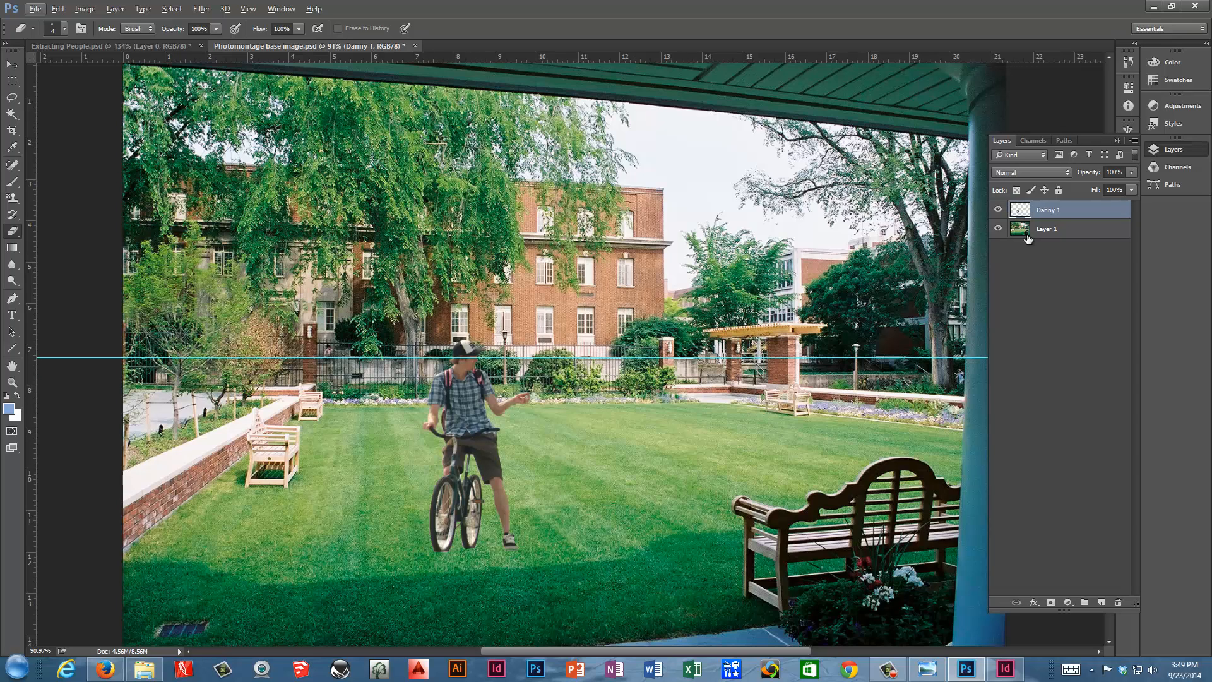
{"action": "left_click", "coordinate": [12, 80]}
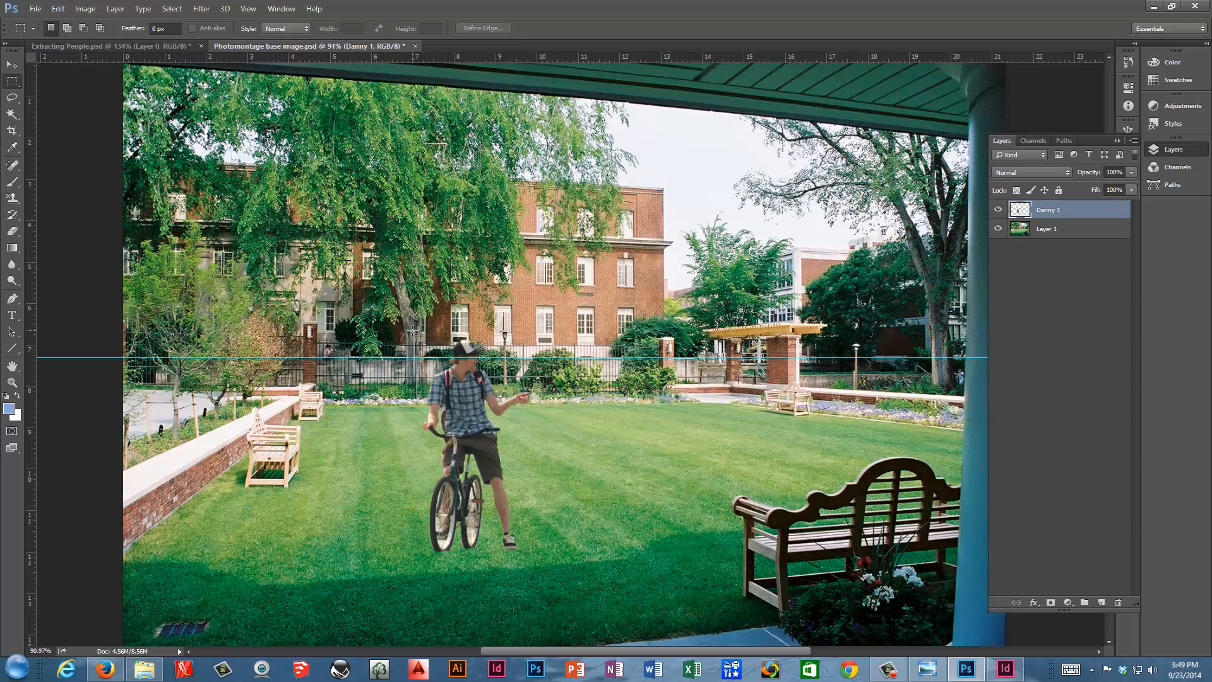
{"action": "left_click_drag", "start_coordinate": [412, 330], "coordinate": [534, 560]}
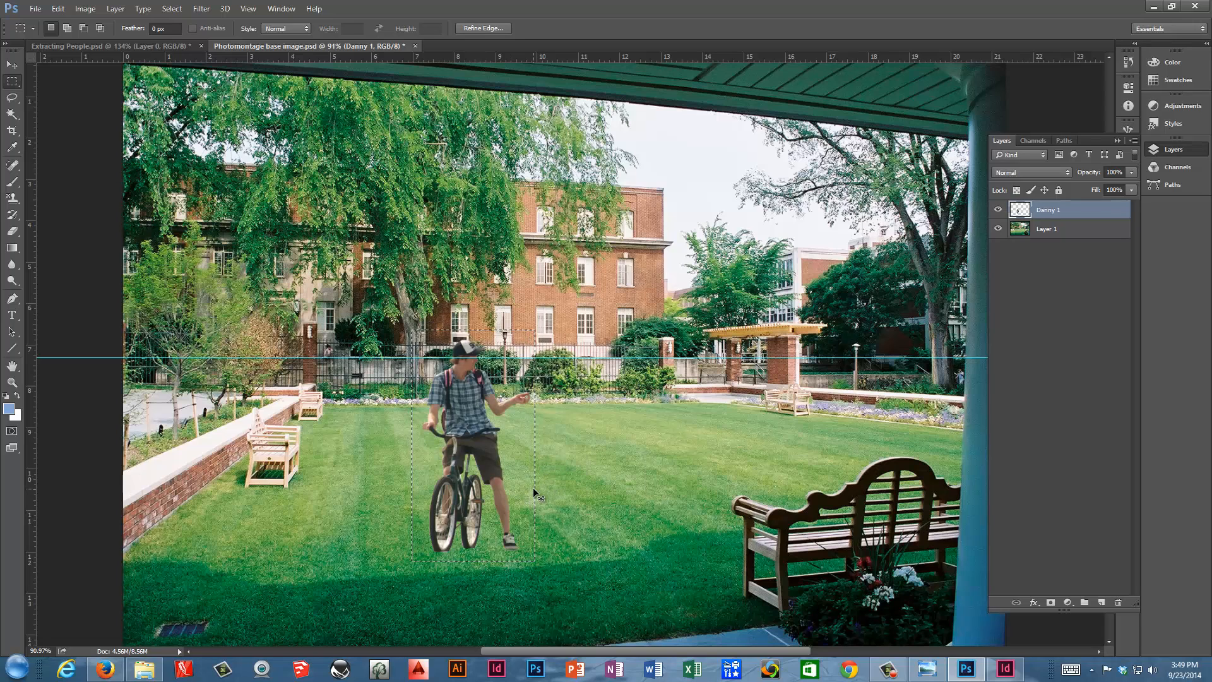
{"action": "left_click", "coordinate": [35, 9]}
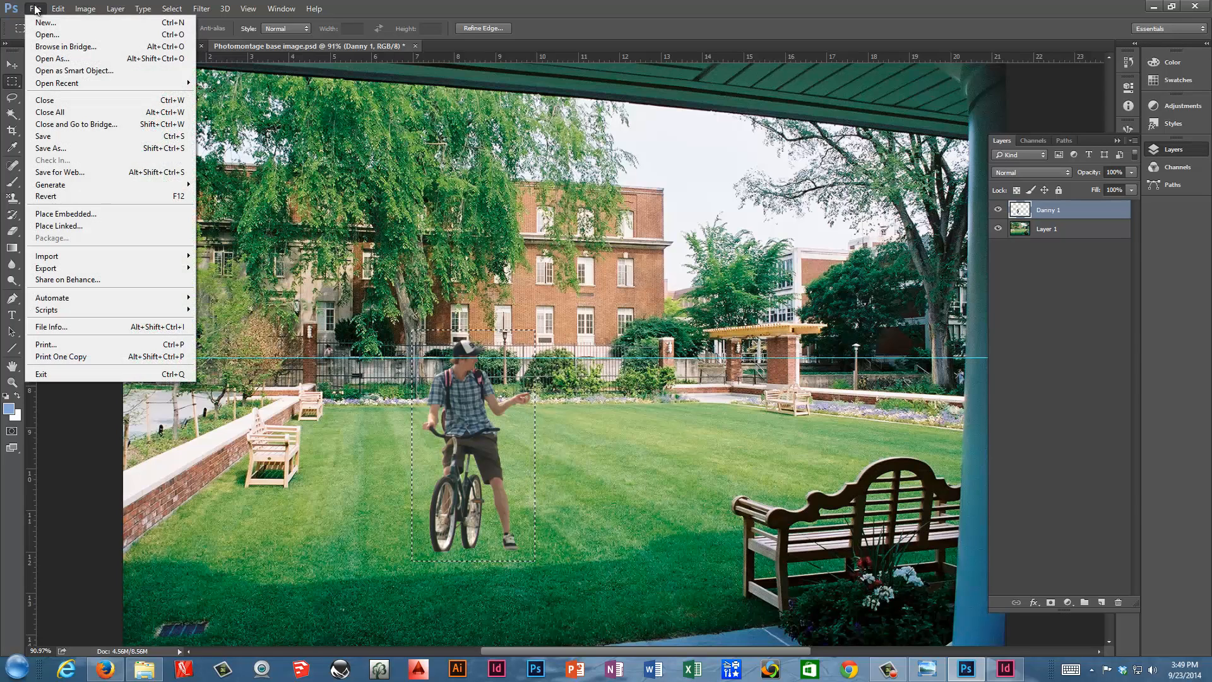
{"action": "left_click", "coordinate": [46, 22]}
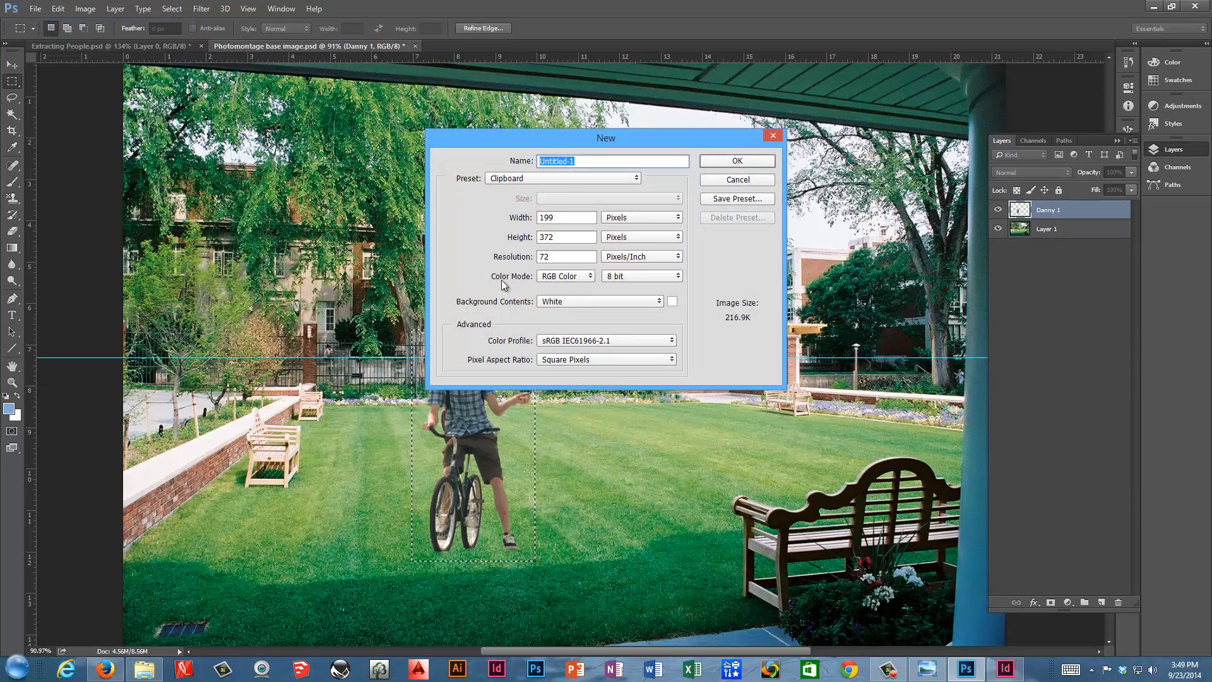
{"action": "left_click", "coordinate": [721, 163]}
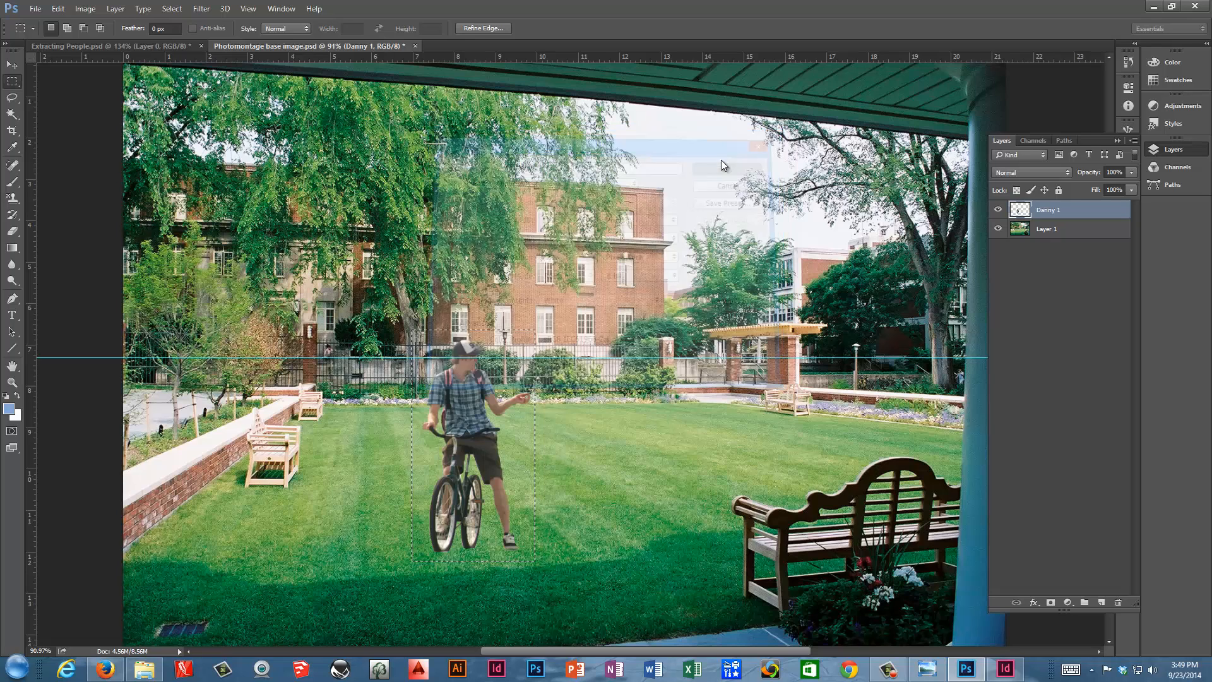
{"action": "key", "text": "ctrl+v"}
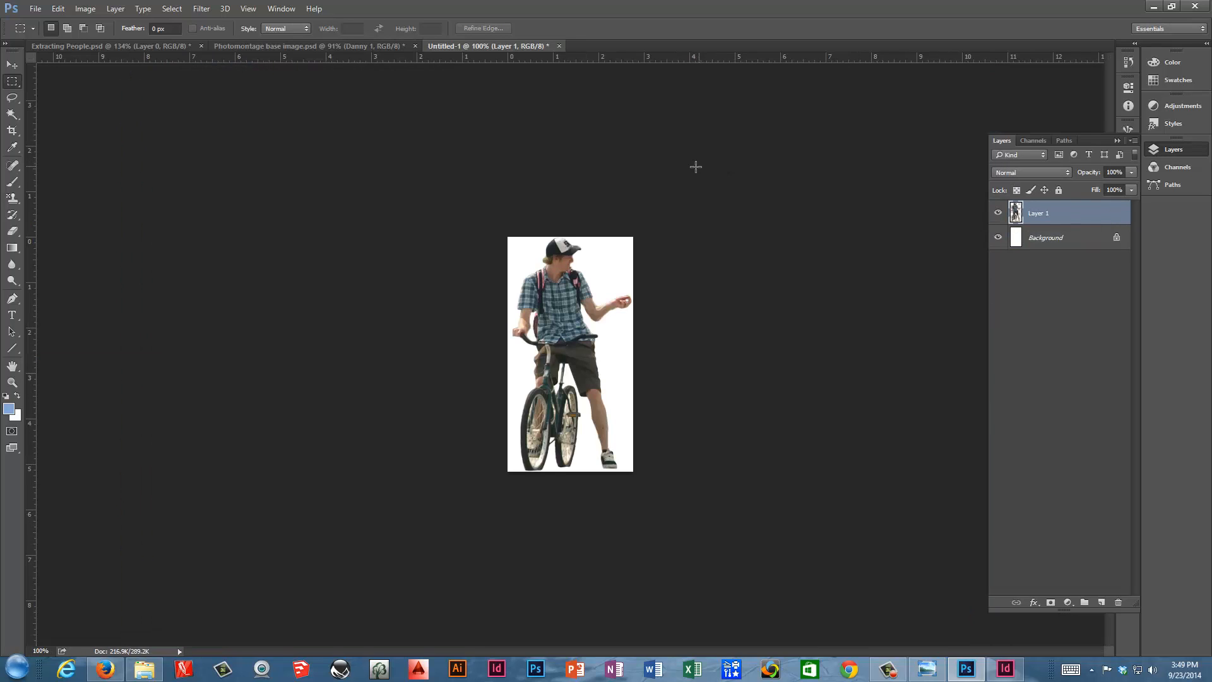
Convert the locked Background of the new document into a regular layer and hide it to leave the cyclist on transparency.
{"action": "left_click", "coordinate": [1095, 243]}
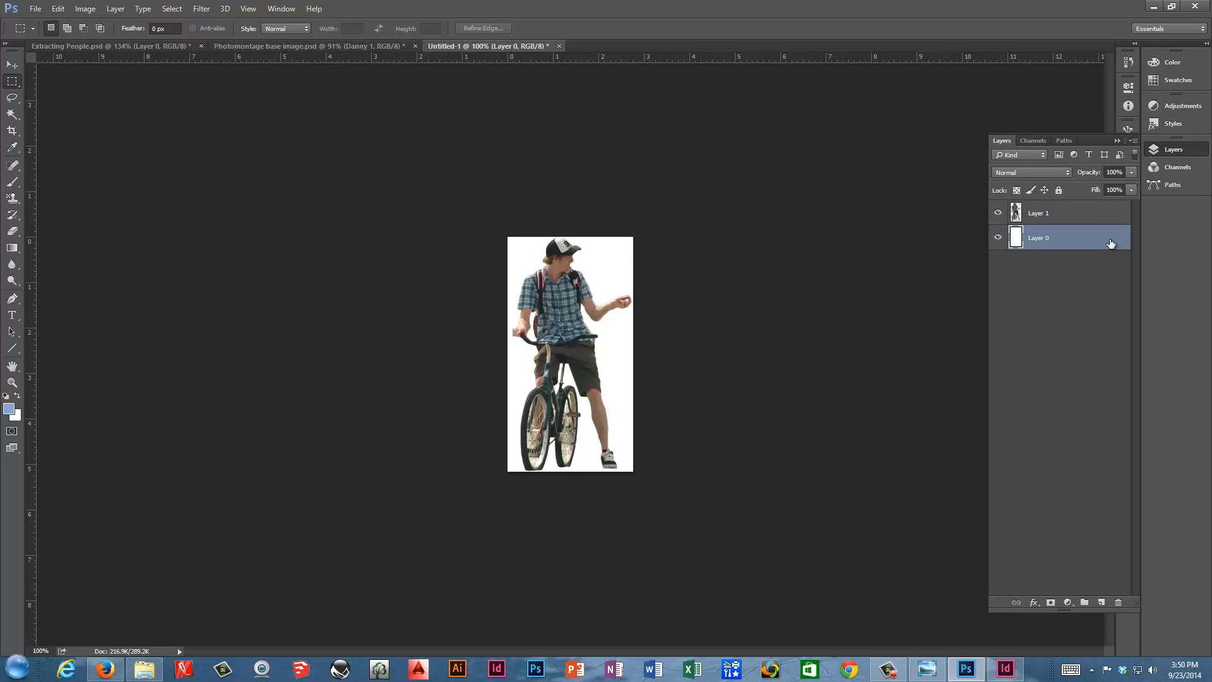
{"action": "left_click", "coordinate": [1116, 238]}
{"action": "left_click", "coordinate": [997, 238]}
{"action": "left_click", "coordinate": [997, 240]}
{"action": "left_click", "coordinate": [996, 240]}
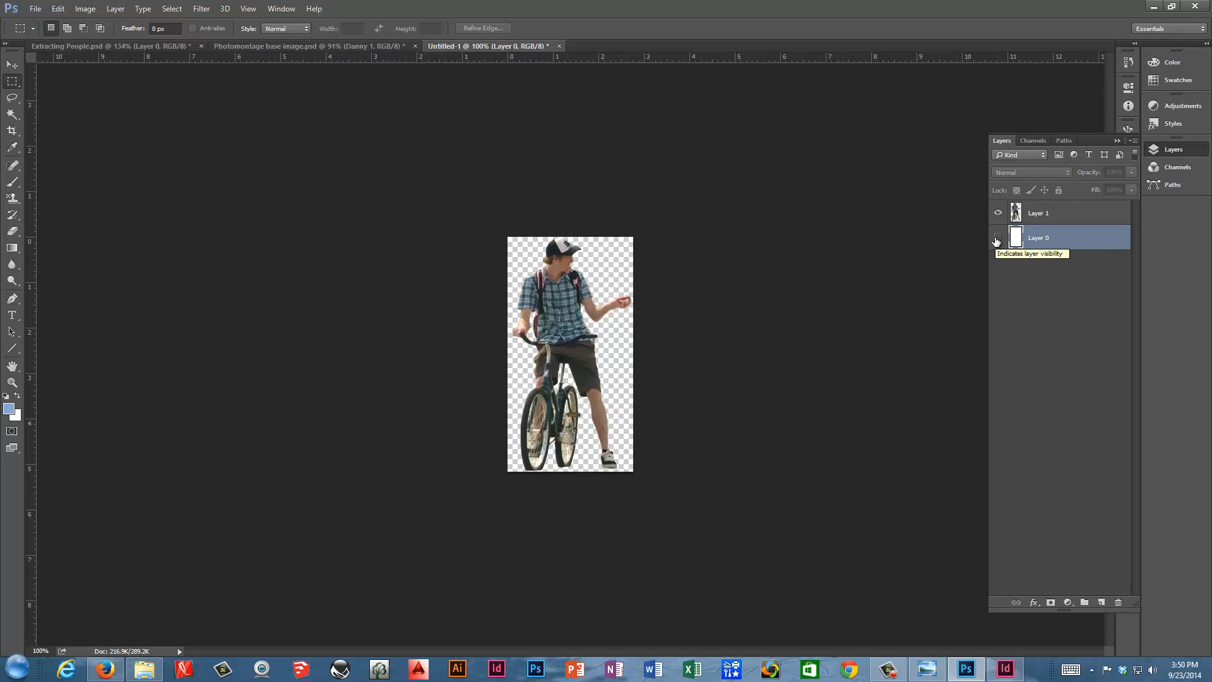
Show Layer 0 again, and in Photomontage base image.psd move the cyclist onto the lawn just left of the dark foreground bench.
{"action": "left_click", "coordinate": [997, 239]}
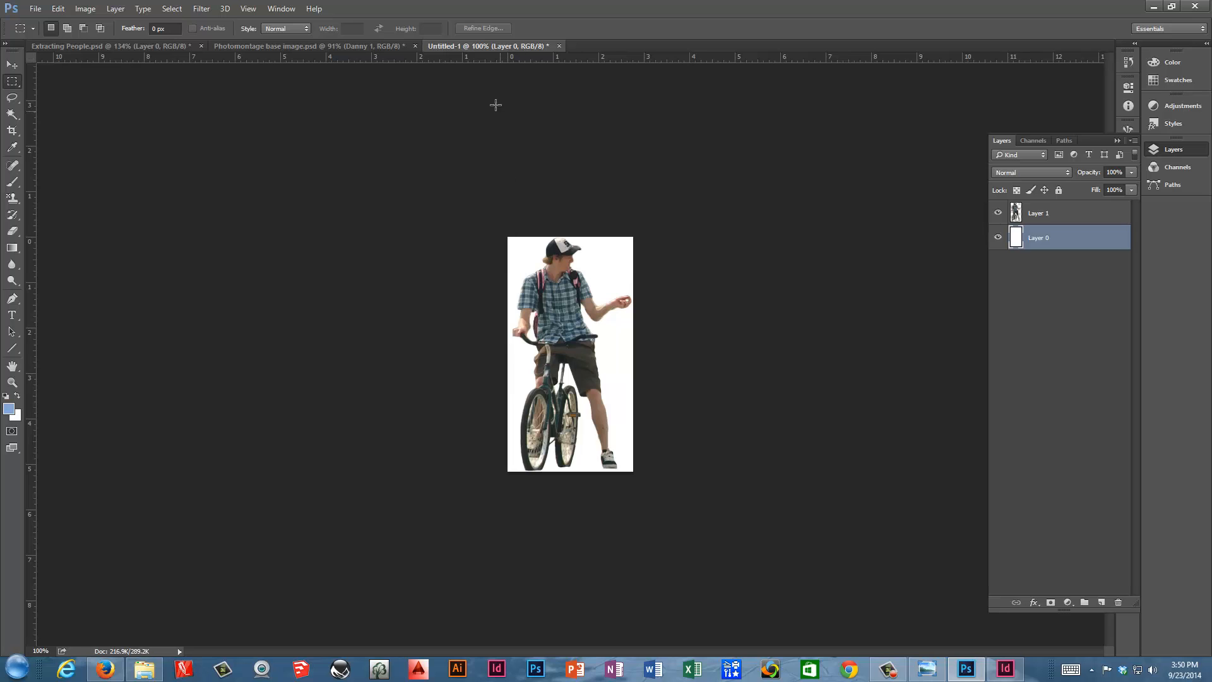
{"action": "left_click", "coordinate": [313, 44]}
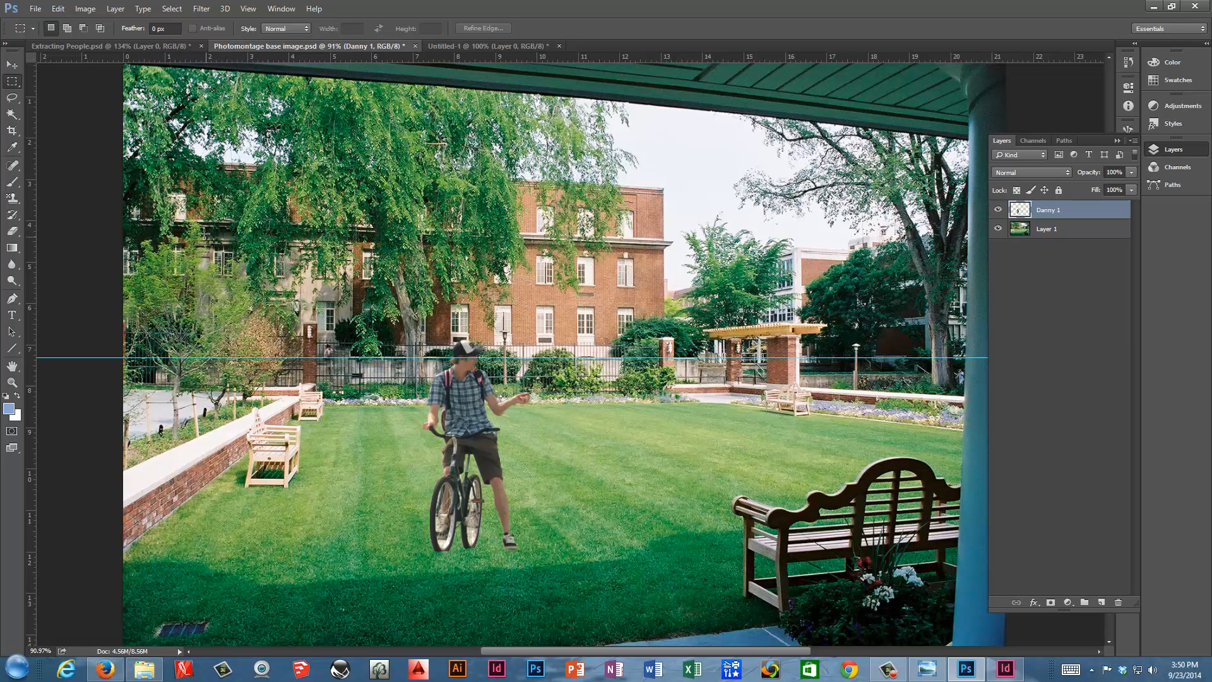
{"action": "left_click", "coordinate": [10, 65]}
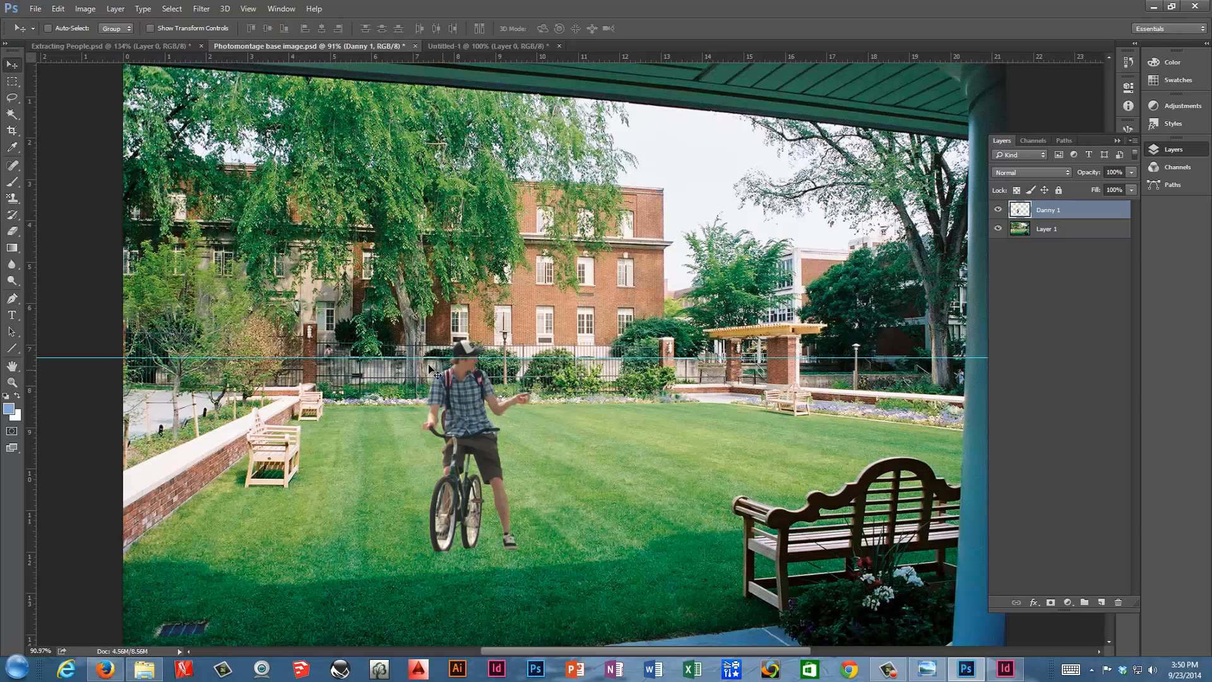
{"action": "left_click_drag", "start_coordinate": [458, 431], "coordinate": [828, 455]}
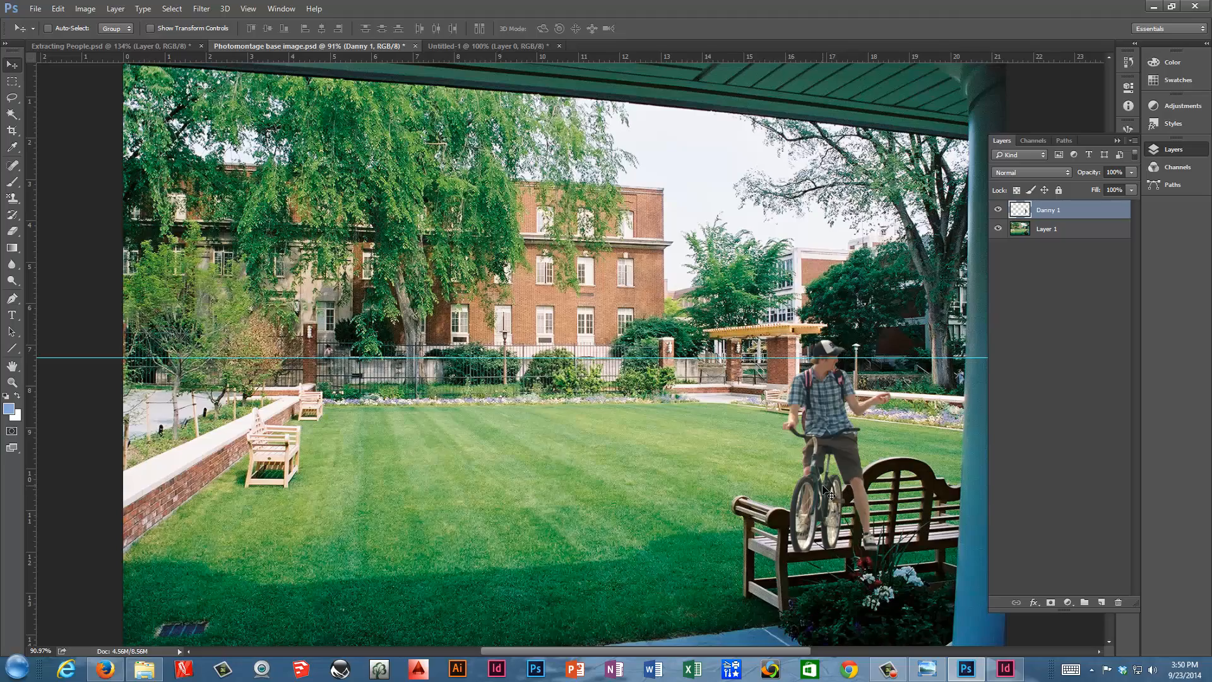
{"action": "left_click_drag", "start_coordinate": [815, 478], "coordinate": [912, 543]}
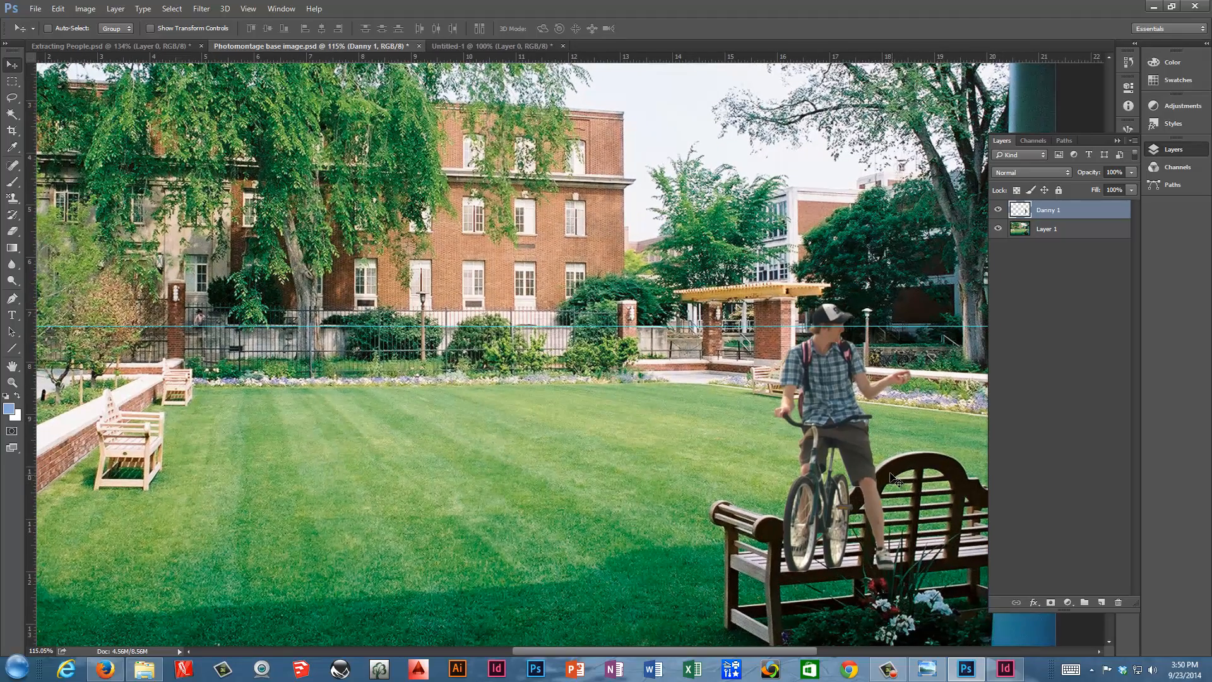
{"action": "left_click_drag", "start_coordinate": [883, 471], "coordinate": [640, 428]}
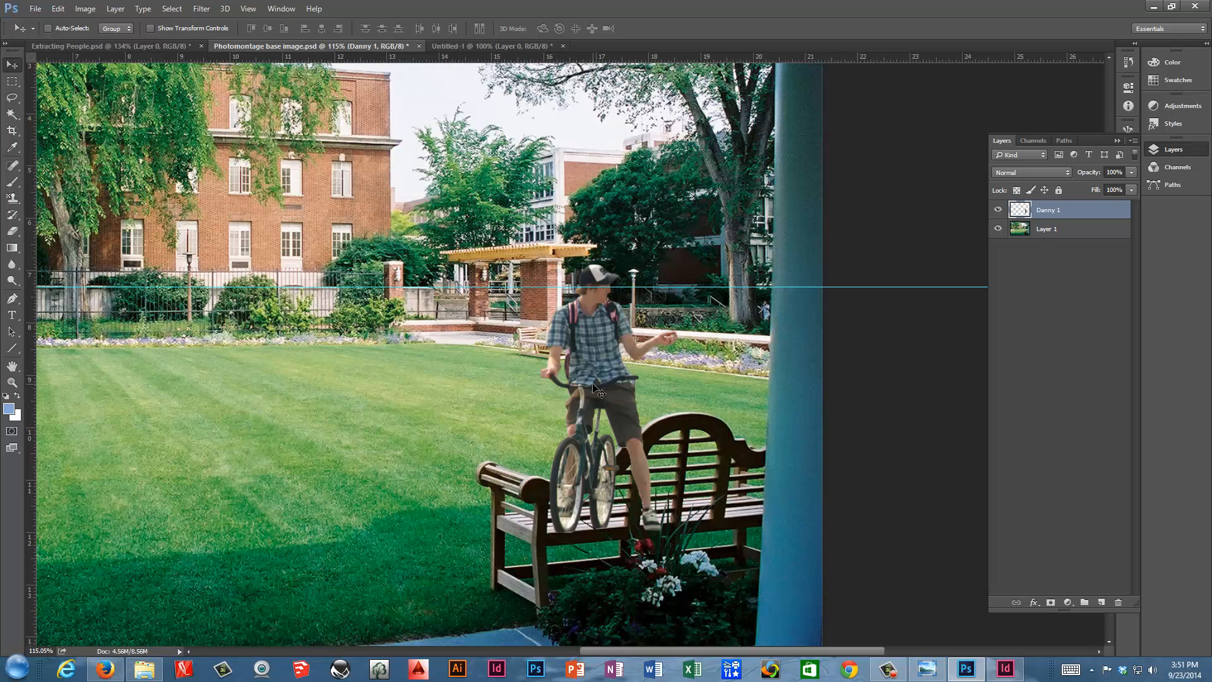
{"action": "left_click_drag", "start_coordinate": [594, 387], "coordinate": [324, 378]}
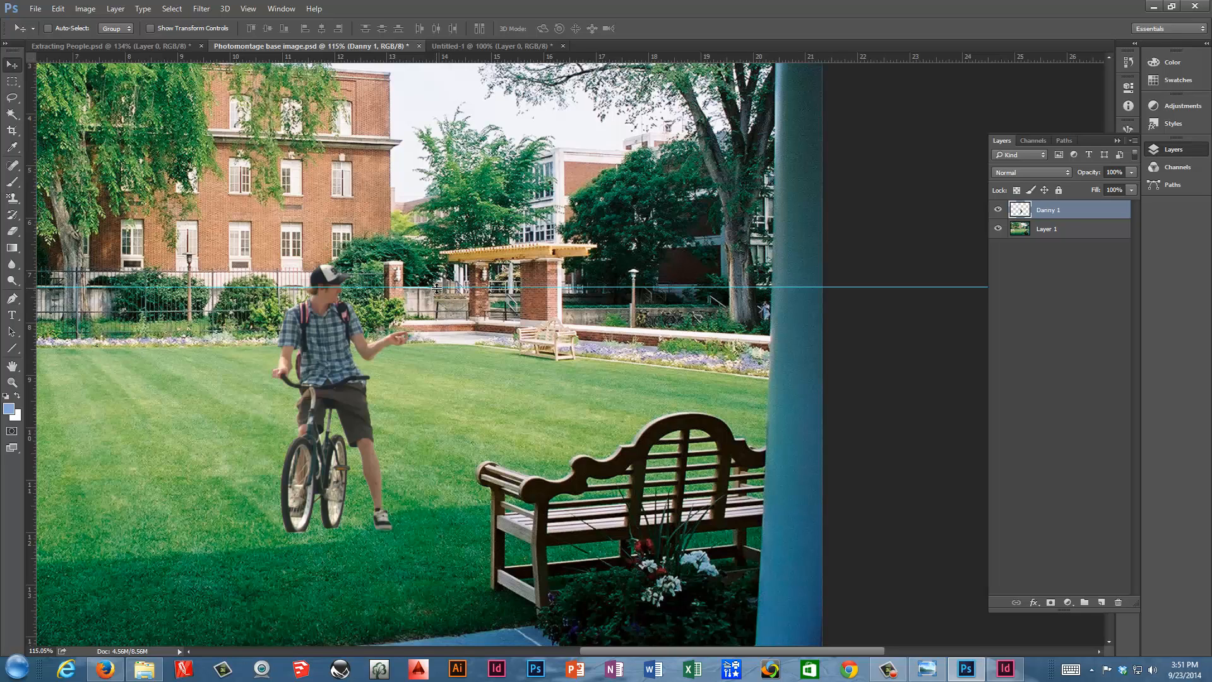
Lasso the area behind the foreground bench, following its armrest and backrest outline, and check the selection in Quick Mask mode.
{"action": "left_click", "coordinate": [12, 97]}
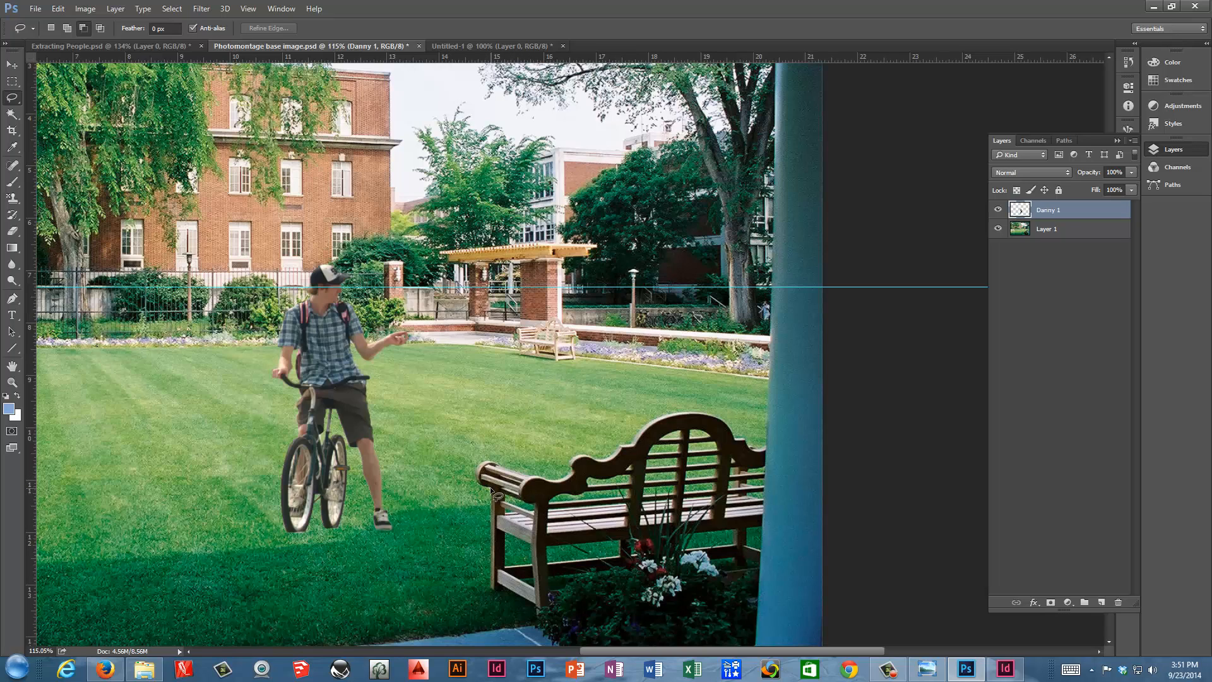
{"action": "mouse_move", "coordinate": [490, 488]}
{"action": "left_mouse_down"}
{"action": "mouse_move", "coordinate": [564, 479]}
{"action": "mouse_move", "coordinate": [581, 455]}
{"action": "mouse_move", "coordinate": [607, 458]}
{"action": "mouse_move", "coordinate": [688, 407]}
{"action": "mouse_move", "coordinate": [684, 273]}
{"action": "mouse_move", "coordinate": [654, 215]}
{"action": "mouse_move", "coordinate": [569, 187]}
{"action": "mouse_move", "coordinate": [509, 214]}
{"action": "mouse_move", "coordinate": [472, 285]}
{"action": "mouse_move", "coordinate": [451, 422]}
{"action": "mouse_move", "coordinate": [454, 576]}
{"action": "mouse_move", "coordinate": [477, 593]}
{"action": "mouse_move", "coordinate": [491, 585]}
{"action": "mouse_move", "coordinate": [493, 489]}
{"action": "left_mouse_up"}
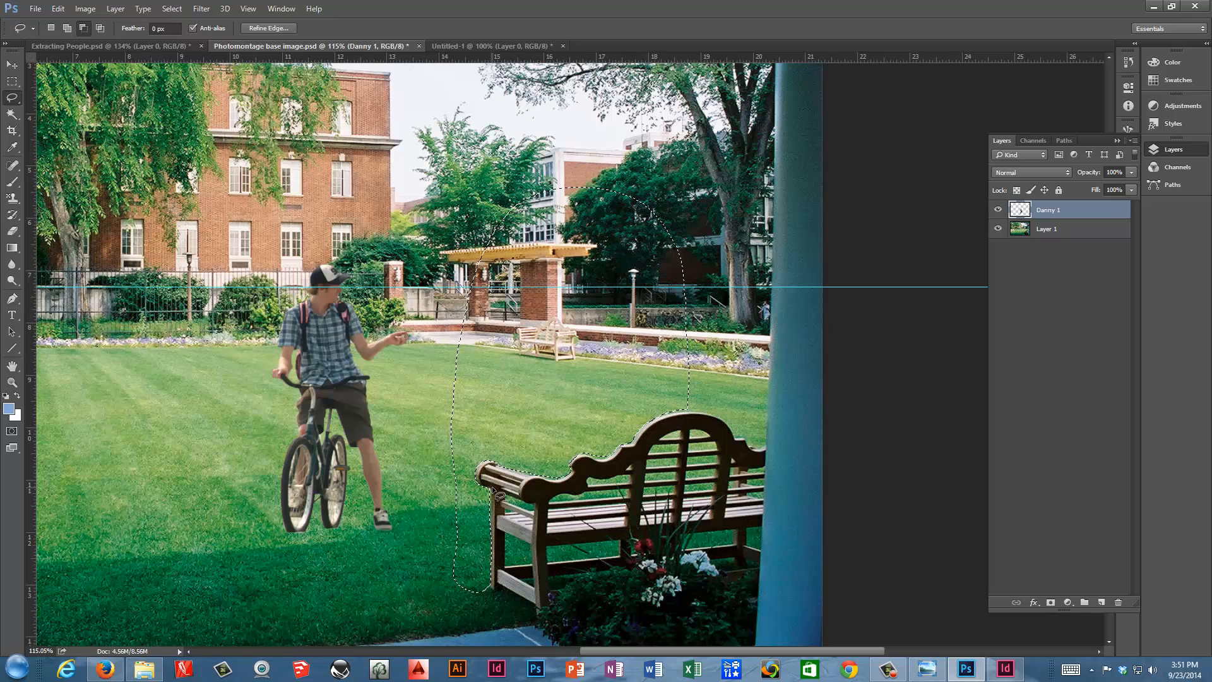
{"action": "left_click", "coordinate": [13, 433]}
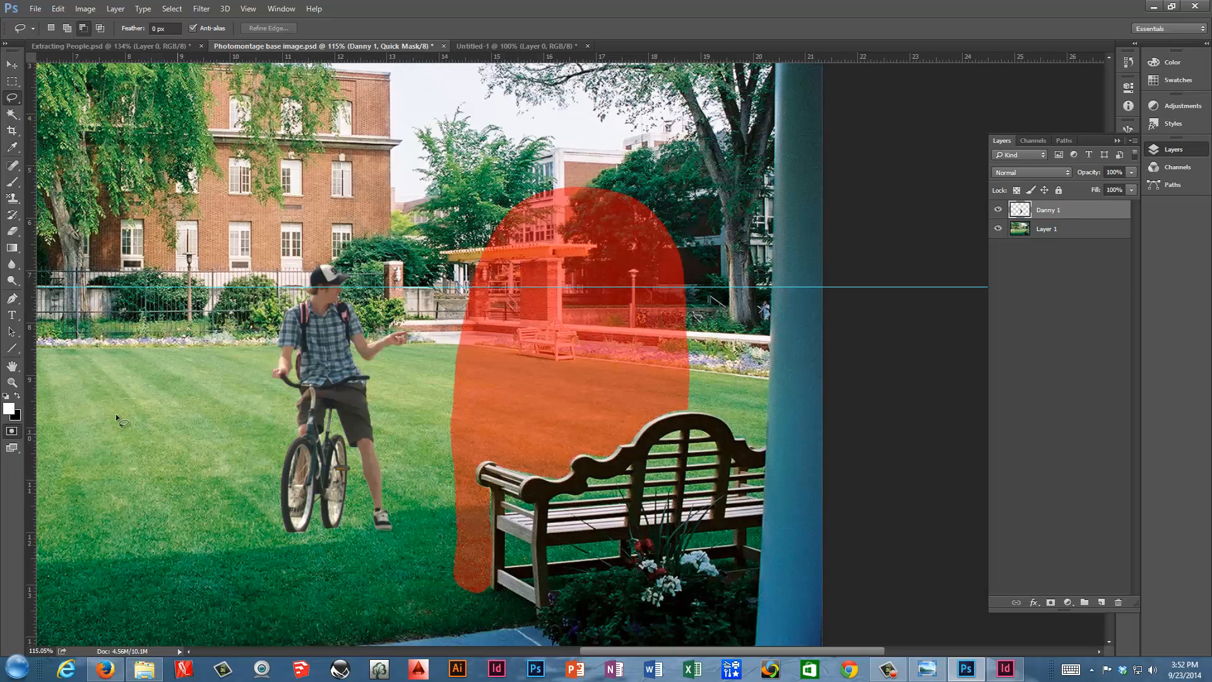
{"action": "key", "text": "b"}
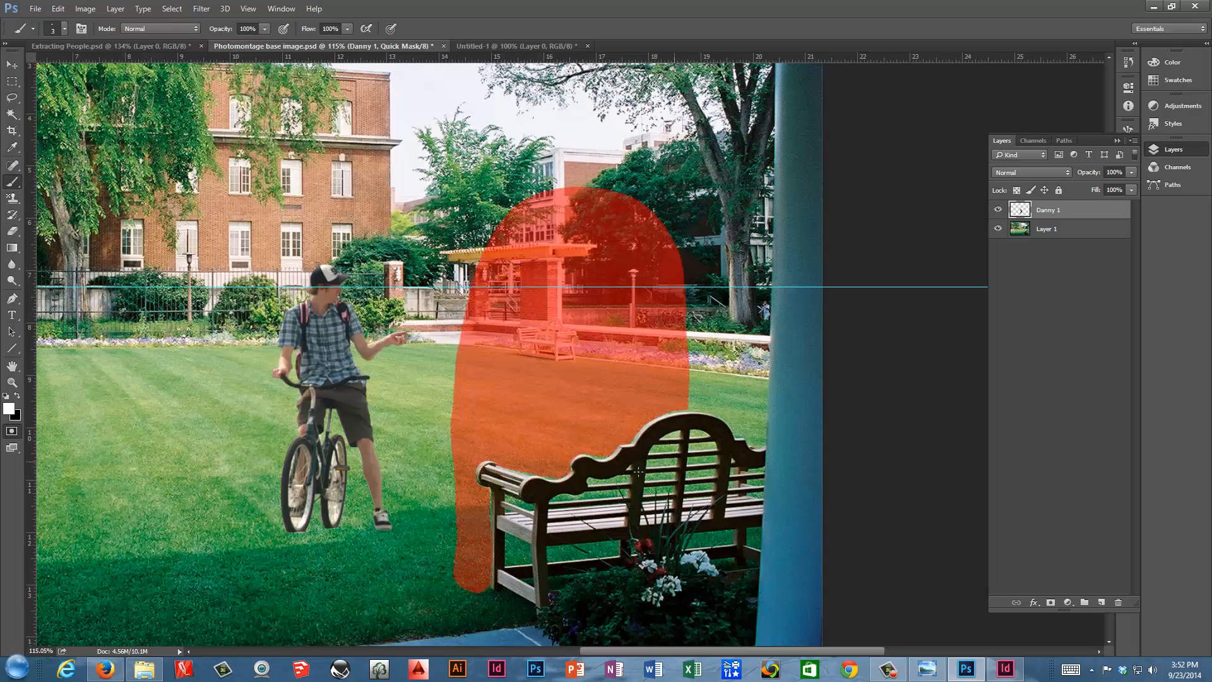
{"action": "left_click", "coordinate": [18, 398]}
{"action": "left_click", "coordinate": [17, 397]}
{"action": "left_click", "coordinate": [18, 396]}
{"action": "key", "text": "shift"}
{"action": "left_click", "coordinate": [14, 433]}
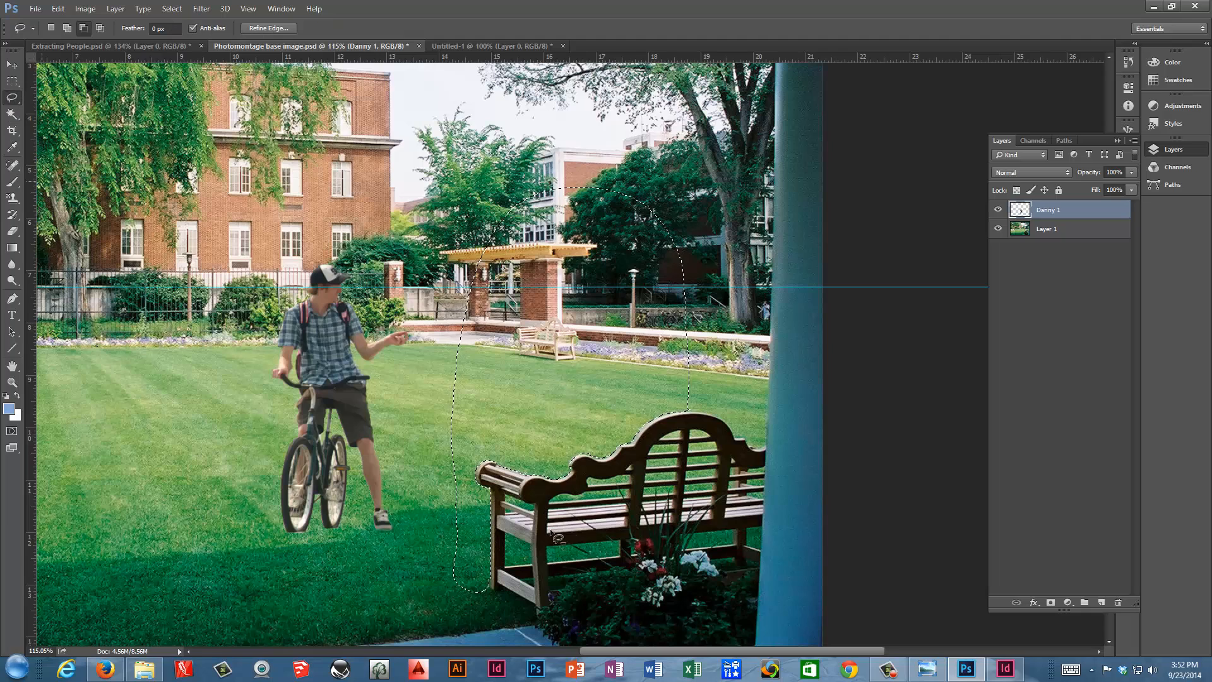
Add the opening beneath the foreground bench's seat to the existing selection with the Polygonal Lasso.
{"action": "right_click", "coordinate": [19, 104]}
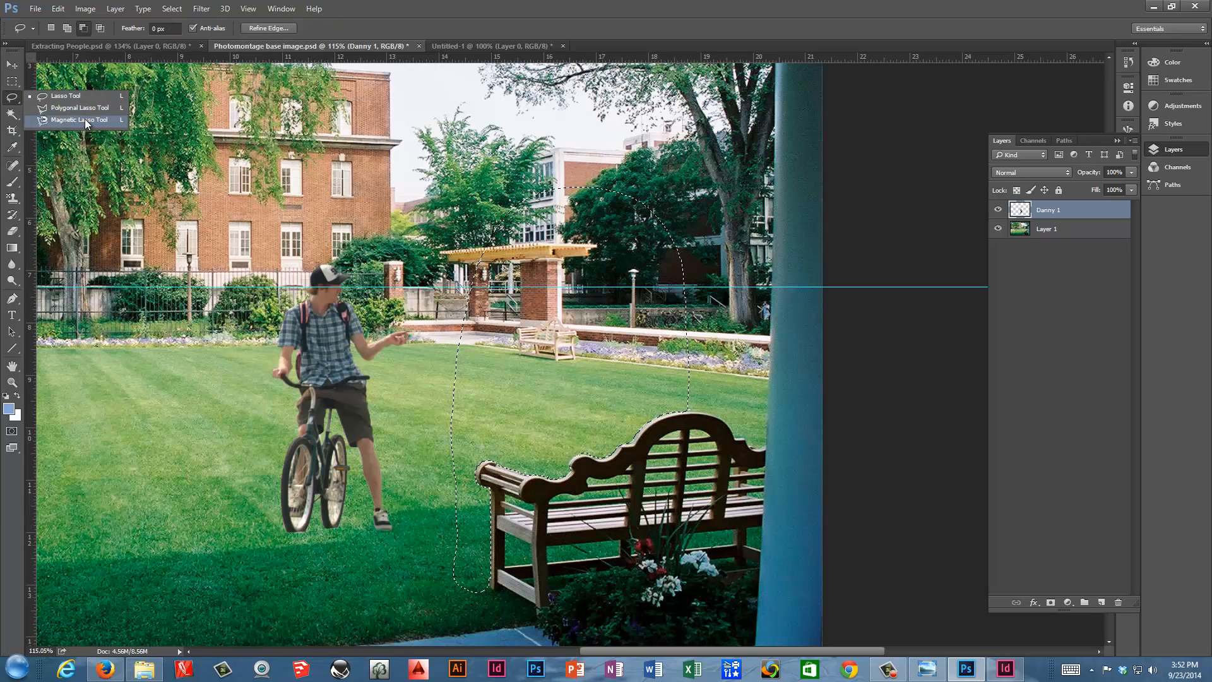
{"action": "left_click", "coordinate": [86, 111]}
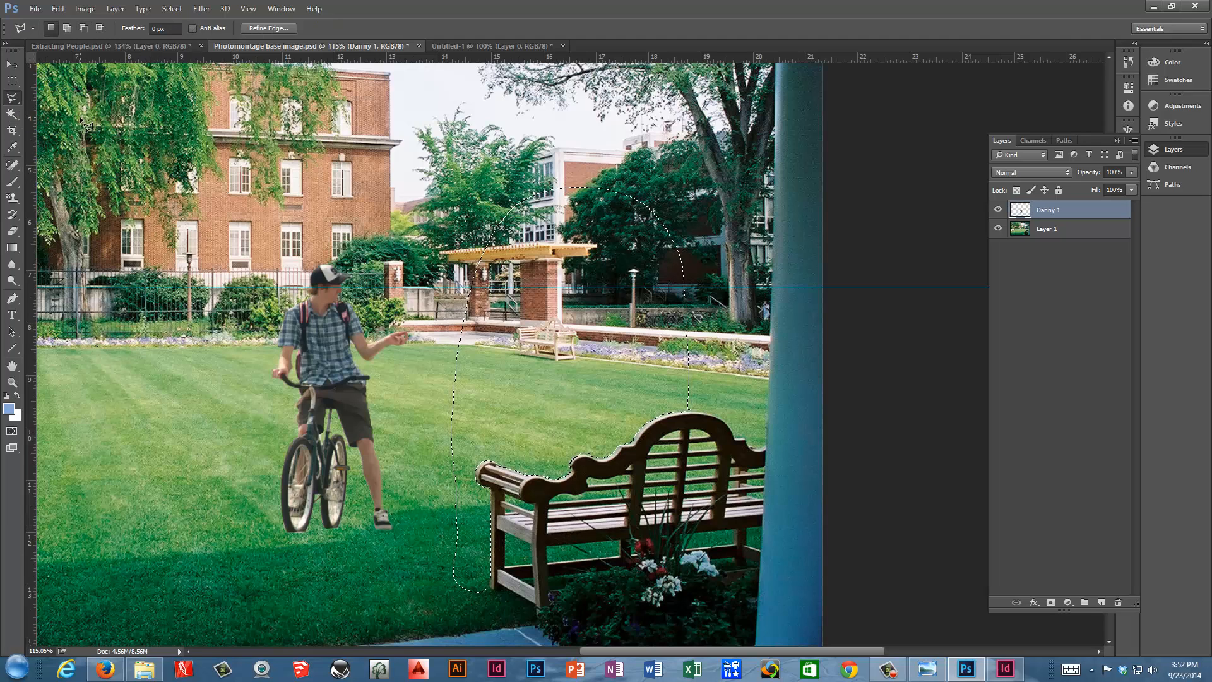
{"action": "left_click", "coordinate": [505, 533]}
{"action": "key", "text": "Escape"}
{"action": "left_click", "coordinate": [68, 28]}
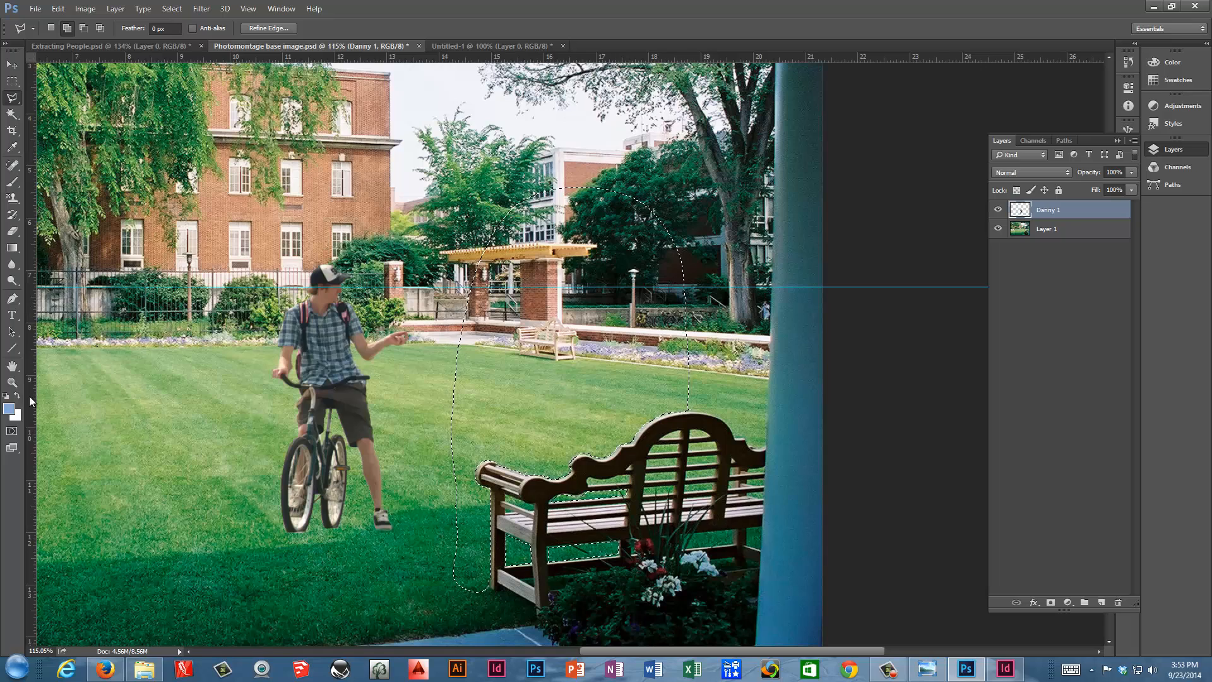
In Quick Mask mode, paint the small gap under the bench's curved back rail into the selection with a size 3 Brush.
{"action": "left_click", "coordinate": [12, 431]}
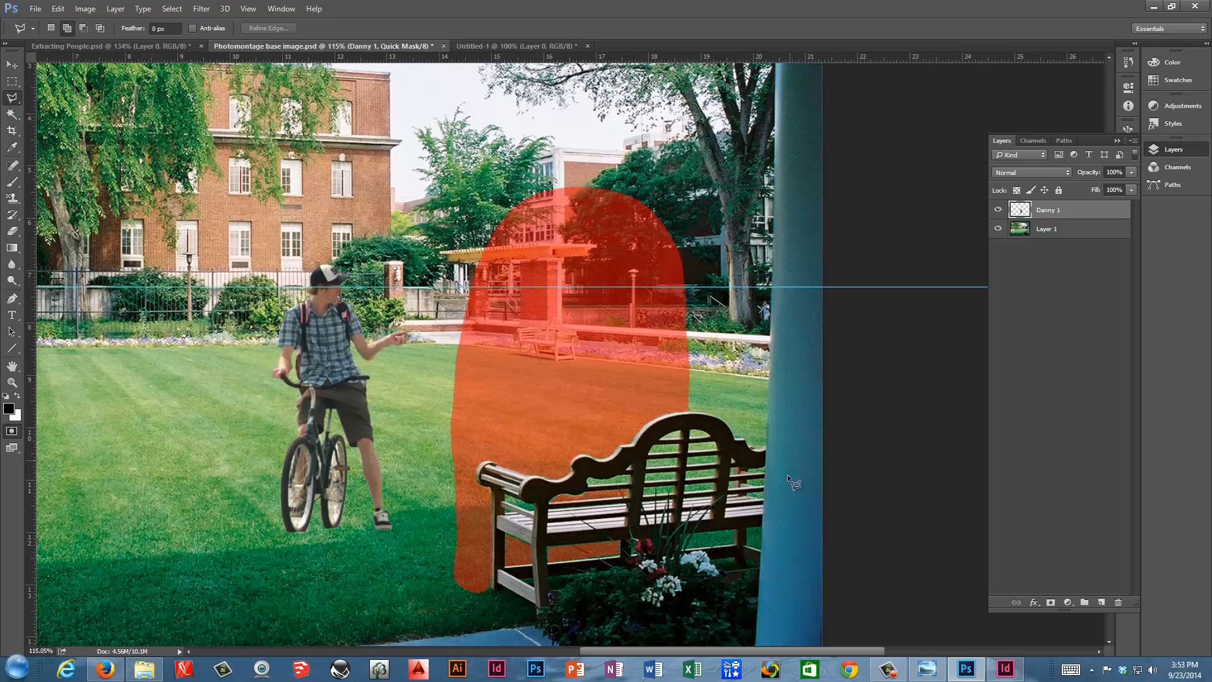
{"action": "scroll", "coordinate": [742, 524], "scroll_direction": "up", "scroll_amount": 3}
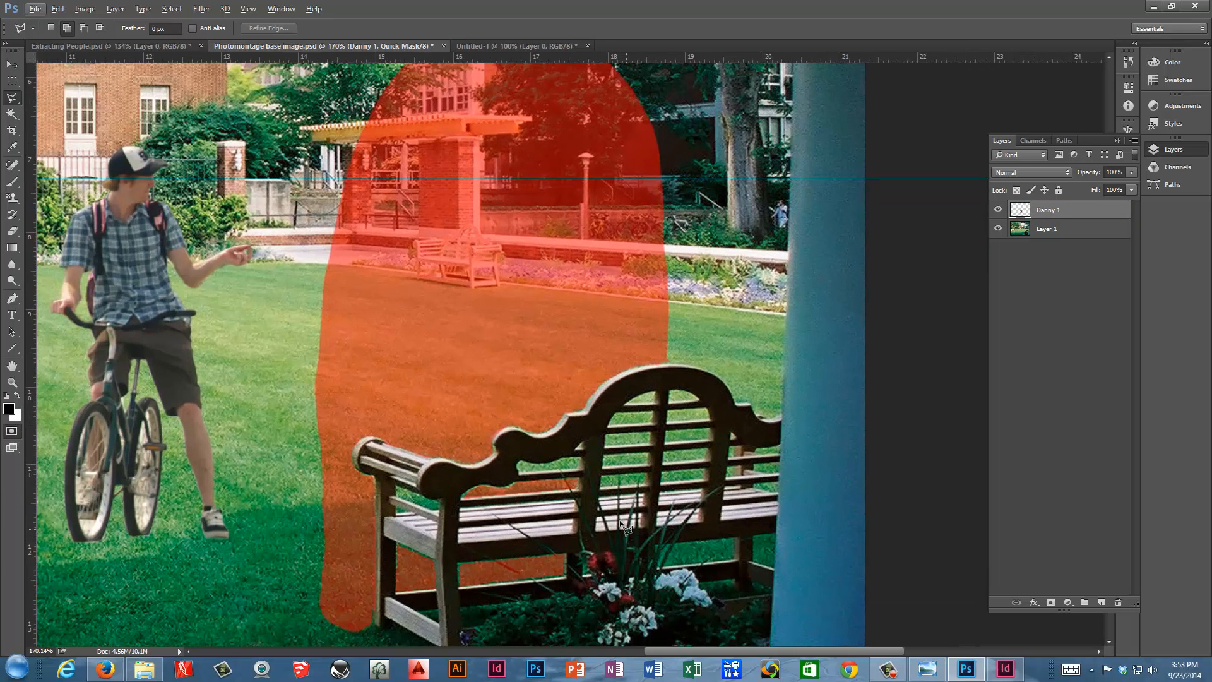
{"action": "left_click", "coordinate": [11, 182]}
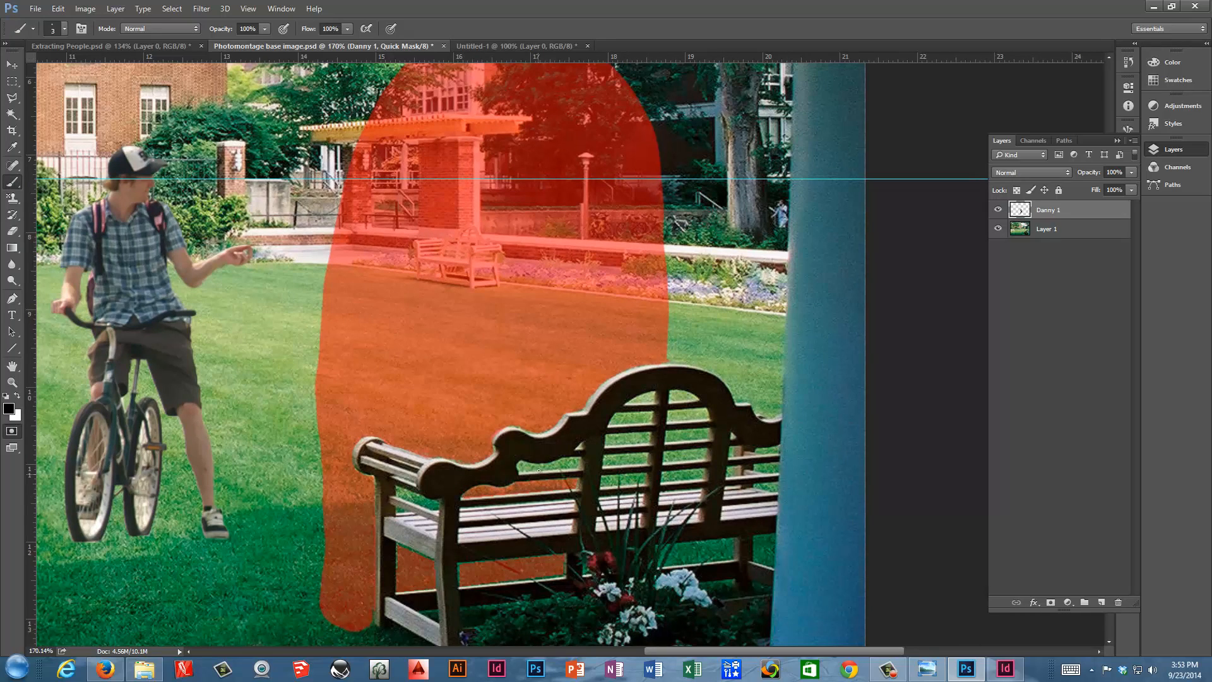
{"action": "left_click_drag", "start_coordinate": [523, 468], "coordinate": [523, 465]}
{"action": "left_click_drag", "start_coordinate": [522, 469], "coordinate": [524, 470]}
{"action": "left_click", "coordinate": [17, 396]}
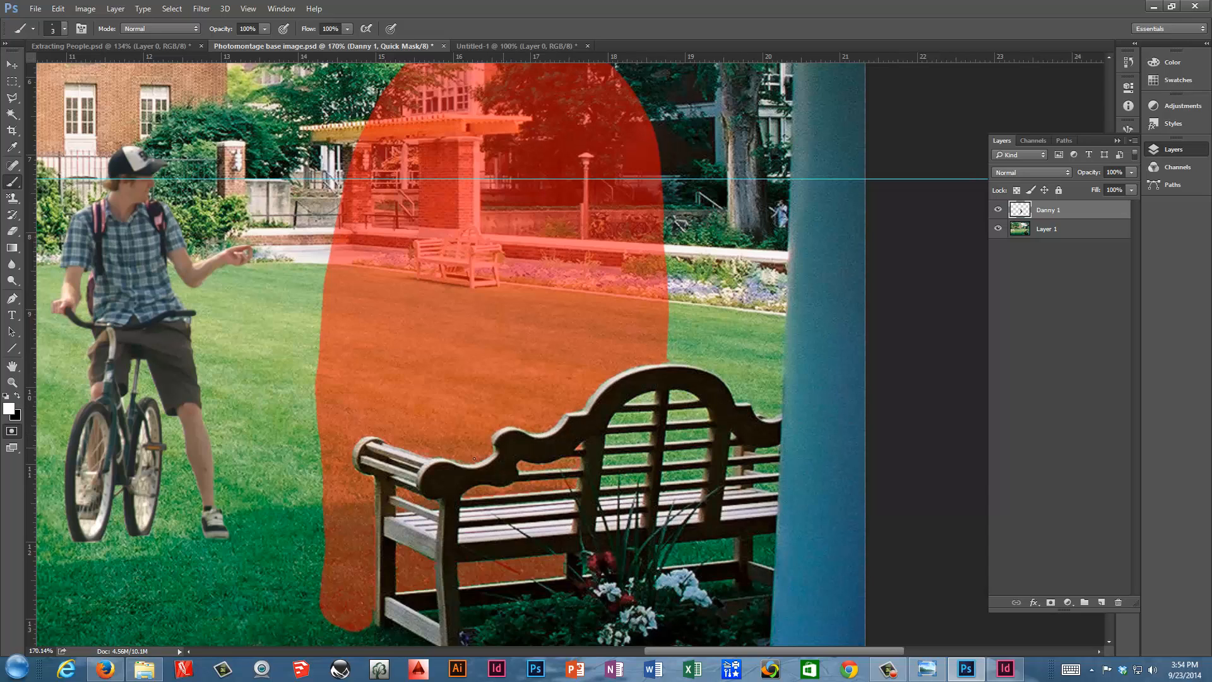
{"action": "left_click", "coordinate": [17, 396]}
{"action": "key", "text": "x"}
Return from Quick Mask to the selection around the bench and paste the copied cyclist into it with Paste Into.
{"action": "scroll", "coordinate": [427, 139], "scroll_direction": "down", "scroll_amount": 8}
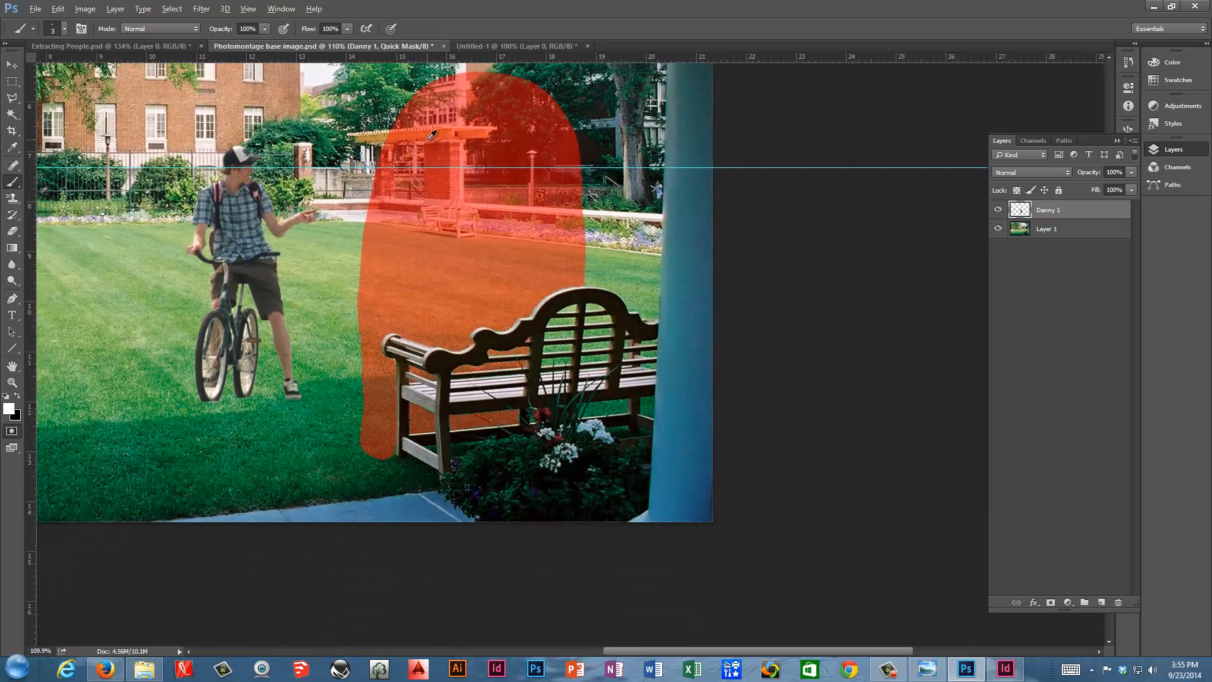
{"action": "scroll", "coordinate": [427, 139], "scroll_direction": "up", "scroll_amount": 2}
{"action": "scroll", "coordinate": [519, 227], "scroll_direction": "down", "scroll_amount": 2}
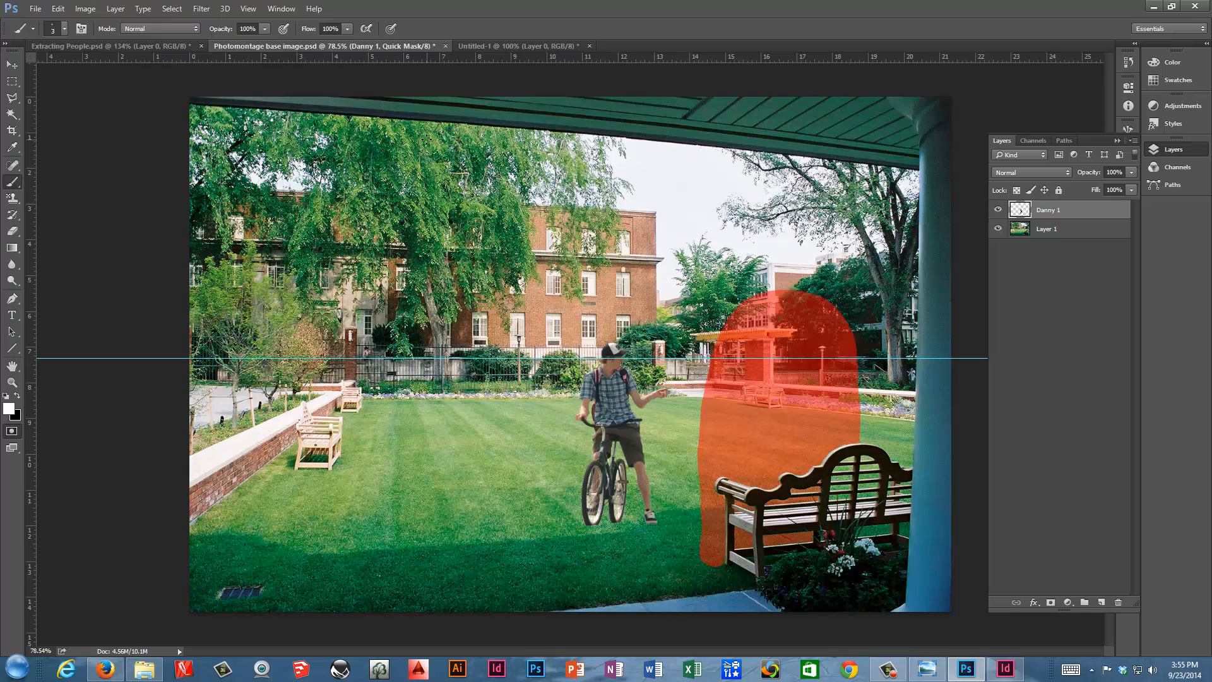
{"action": "left_click", "coordinate": [22, 394]}
{"action": "left_click", "coordinate": [12, 431]}
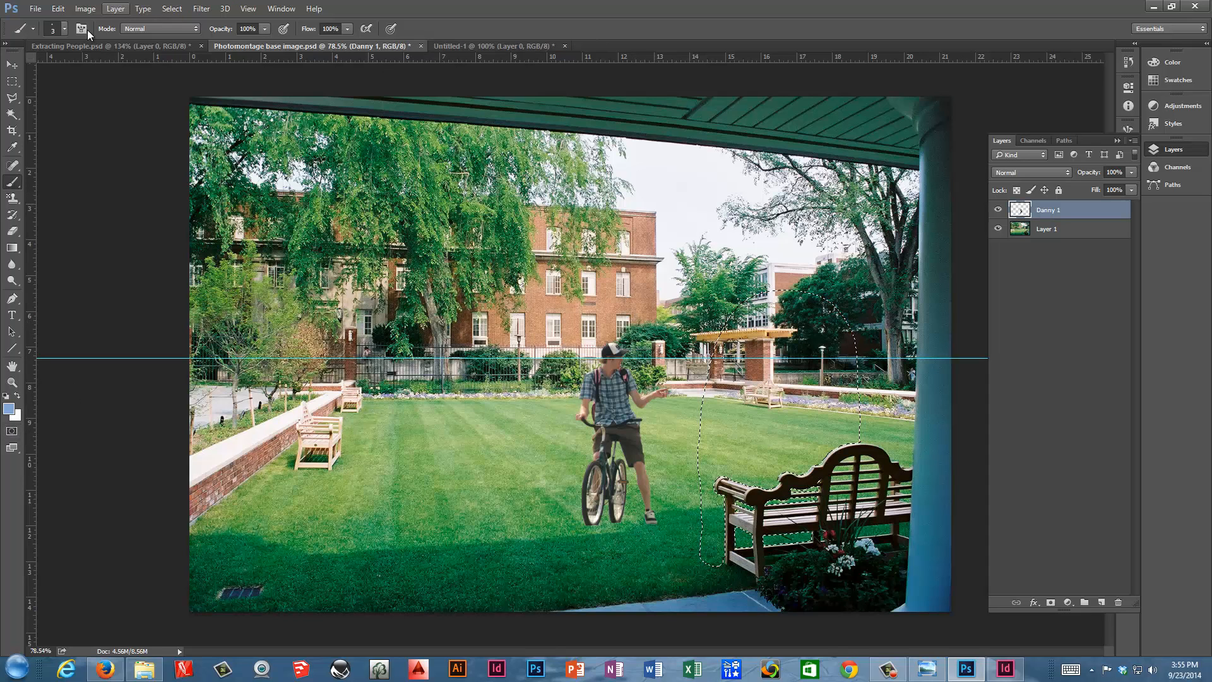
{"action": "left_click", "coordinate": [58, 8]}
{"action": "mouse_move", "coordinate": [102, 135]}
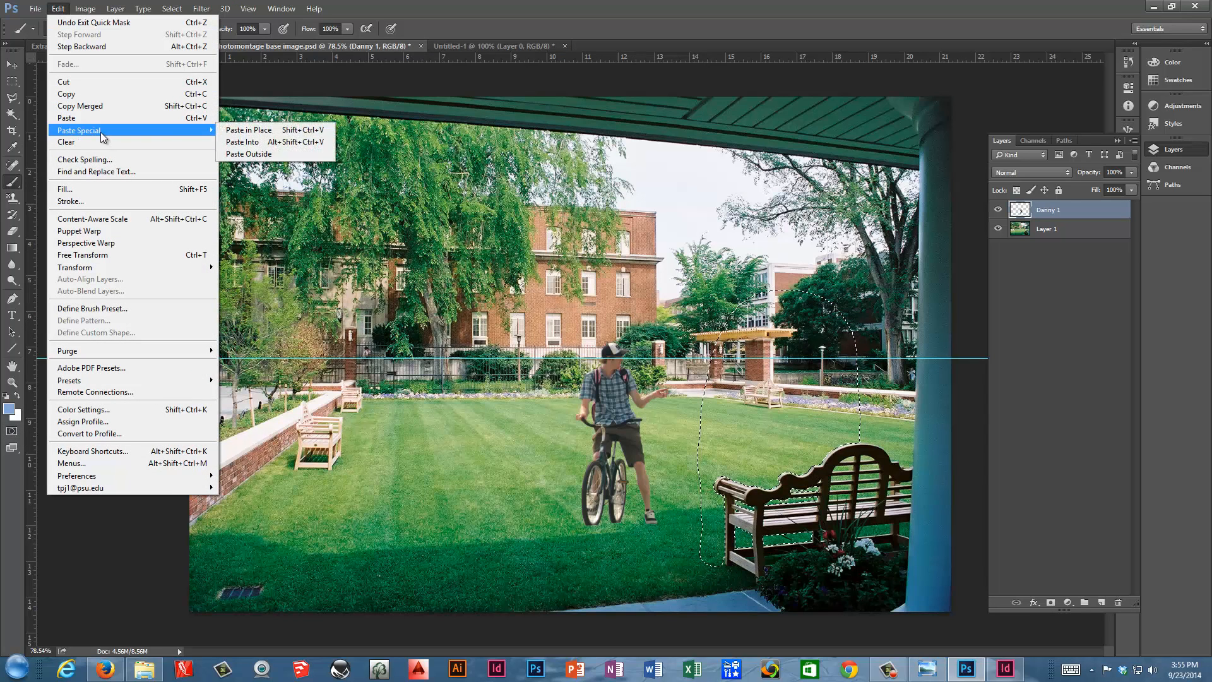
{"action": "left_click", "coordinate": [273, 144]}
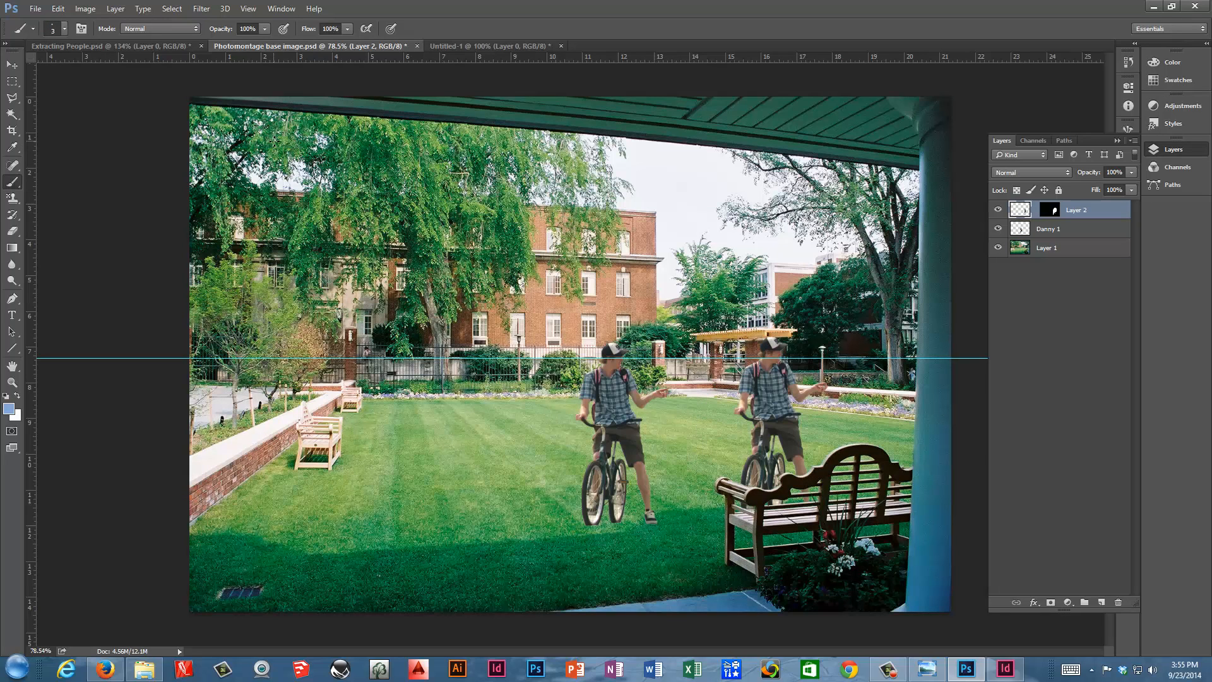
Move the pasted cyclist on Layer 2 slightly right and down so he stands behind the foreground bench.
{"action": "left_click", "coordinate": [12, 64]}
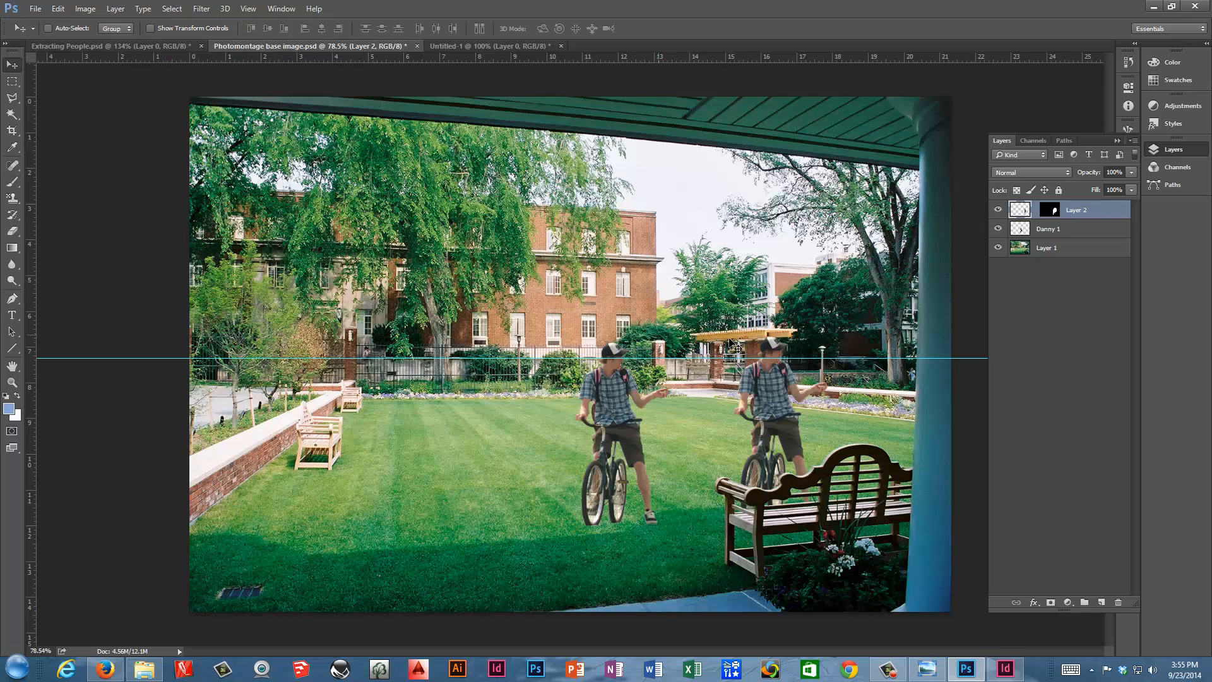
{"action": "mouse_move", "coordinate": [778, 382]}
{"action": "left_mouse_down"}
{"action": "mouse_move", "coordinate": [850, 397]}
{"action": "mouse_move", "coordinate": [632, 379]}
{"action": "mouse_move", "coordinate": [906, 379]}
{"action": "mouse_move", "coordinate": [805, 380]}
{"action": "mouse_move", "coordinate": [757, 410]}
{"action": "mouse_move", "coordinate": [779, 403]}
{"action": "mouse_move", "coordinate": [757, 408]}
{"action": "mouse_move", "coordinate": [782, 385]}
{"action": "mouse_move", "coordinate": [814, 390]}
{"action": "mouse_move", "coordinate": [785, 393]}
{"action": "mouse_move", "coordinate": [808, 392]}
{"action": "mouse_move", "coordinate": [793, 383]}
{"action": "mouse_move", "coordinate": [764, 398]}
{"action": "mouse_move", "coordinate": [784, 413]}
{"action": "mouse_move", "coordinate": [814, 406]}
{"action": "mouse_move", "coordinate": [755, 389]}
{"action": "mouse_move", "coordinate": [718, 396]}
{"action": "mouse_move", "coordinate": [796, 402]}
{"action": "mouse_move", "coordinate": [780, 422]}
{"action": "mouse_move", "coordinate": [774, 384]}
{"action": "left_mouse_up"}
{"action": "left_click_drag", "start_coordinate": [774, 384], "coordinate": [775, 384]}
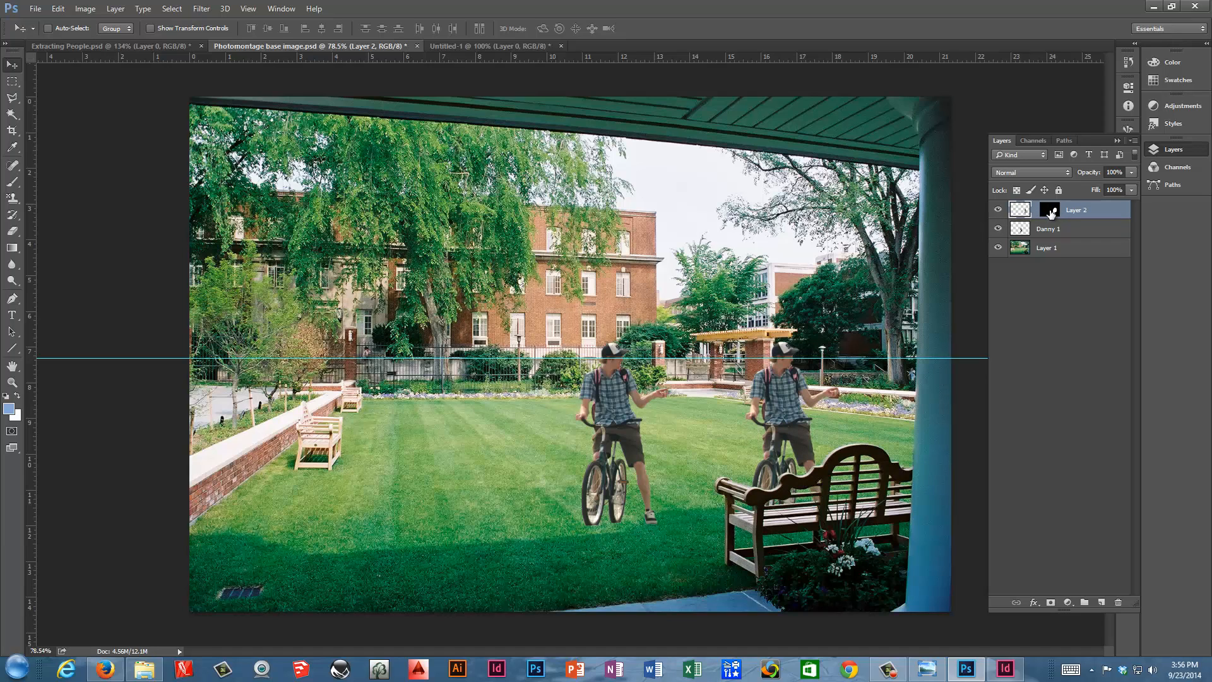
Try moving Layer 2's mask instead of its image, undo the move, and make the layer image active again.
{"action": "left_click", "coordinate": [1050, 210]}
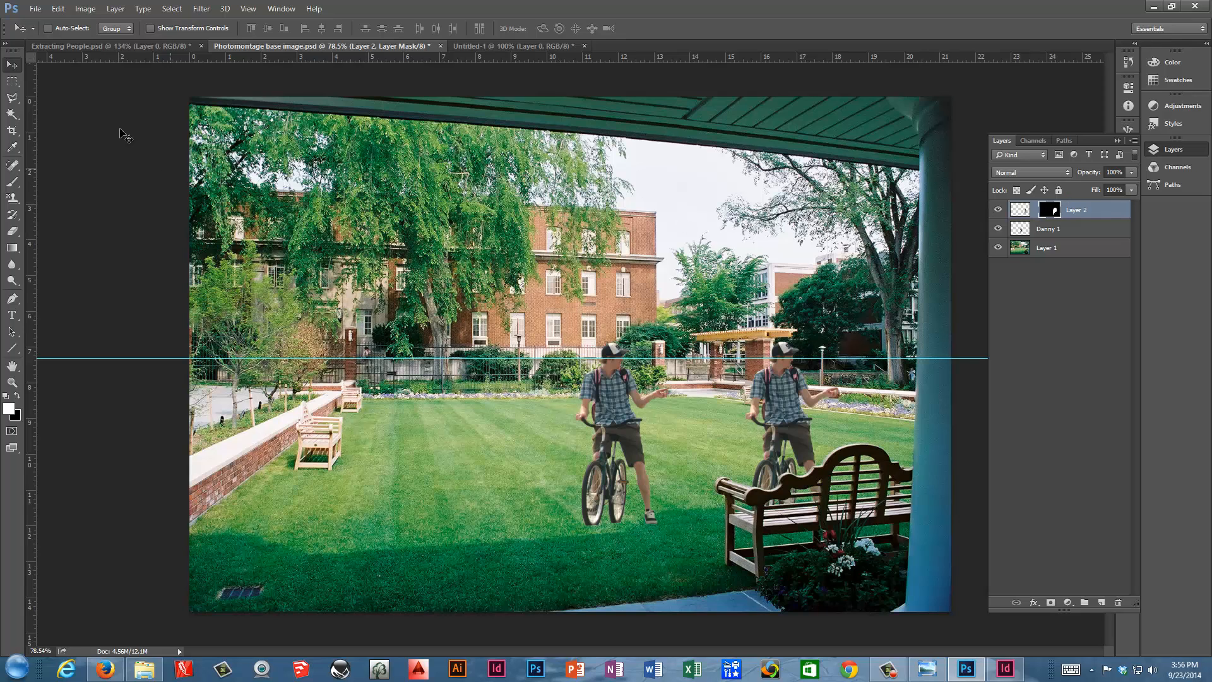
{"action": "left_click", "coordinate": [1027, 213]}
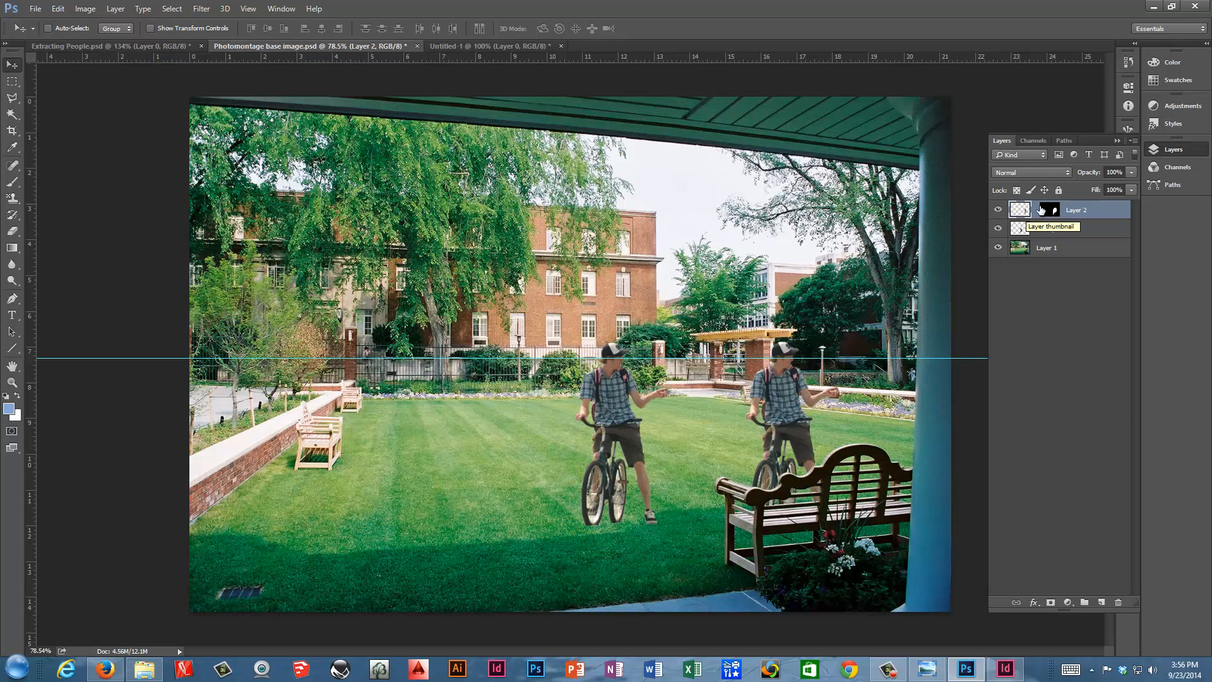
{"action": "left_click", "coordinate": [1049, 210]}
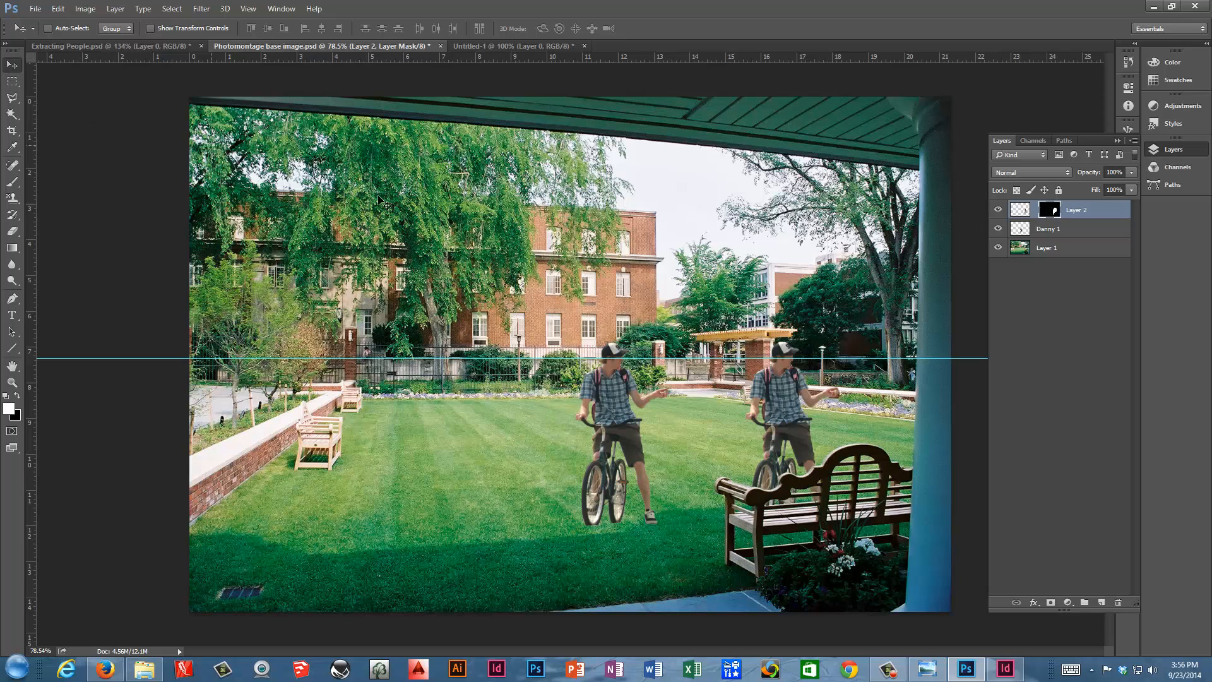
{"action": "left_click_drag", "start_coordinate": [797, 387], "coordinate": [684, 338]}
{"action": "key", "text": "ctrl+z"}
{"action": "left_click", "coordinate": [1024, 213]}
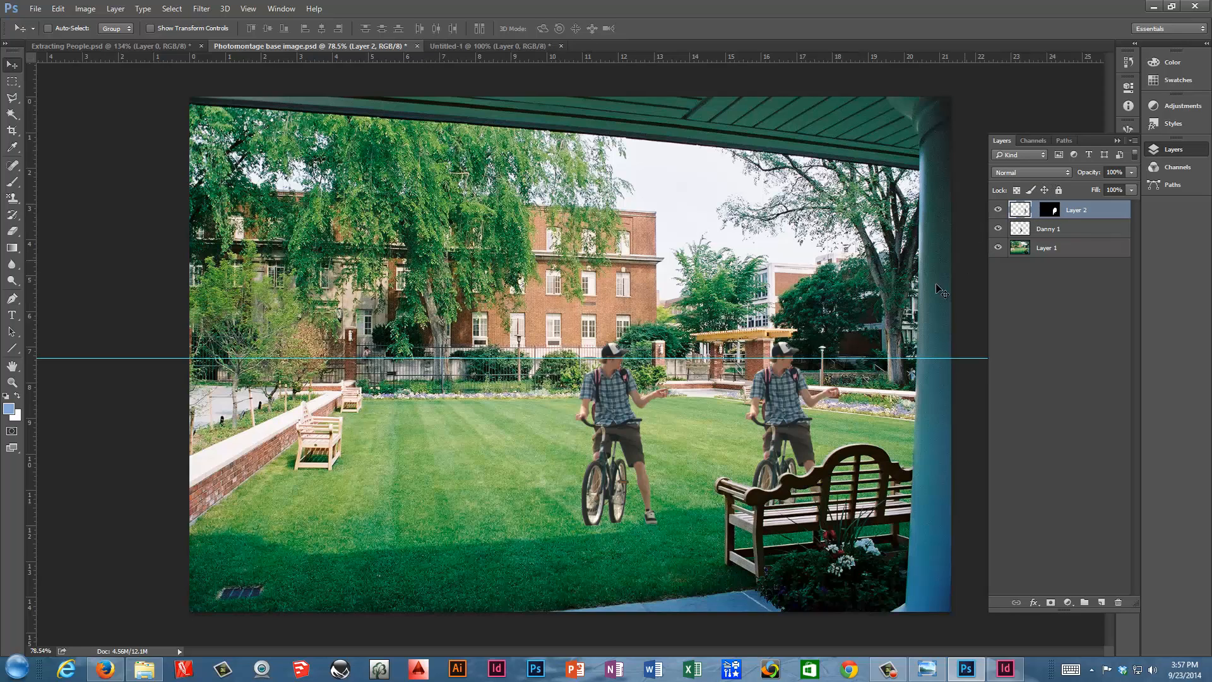
Reposition the Layer 2 cyclist within its mask, placing him behind the bench's left half, and select the original cyclist's layer.
{"action": "mouse_move", "coordinate": [780, 399]}
{"action": "left_mouse_down"}
{"action": "mouse_move", "coordinate": [758, 399]}
{"action": "mouse_move", "coordinate": [778, 405]}
{"action": "left_mouse_up"}
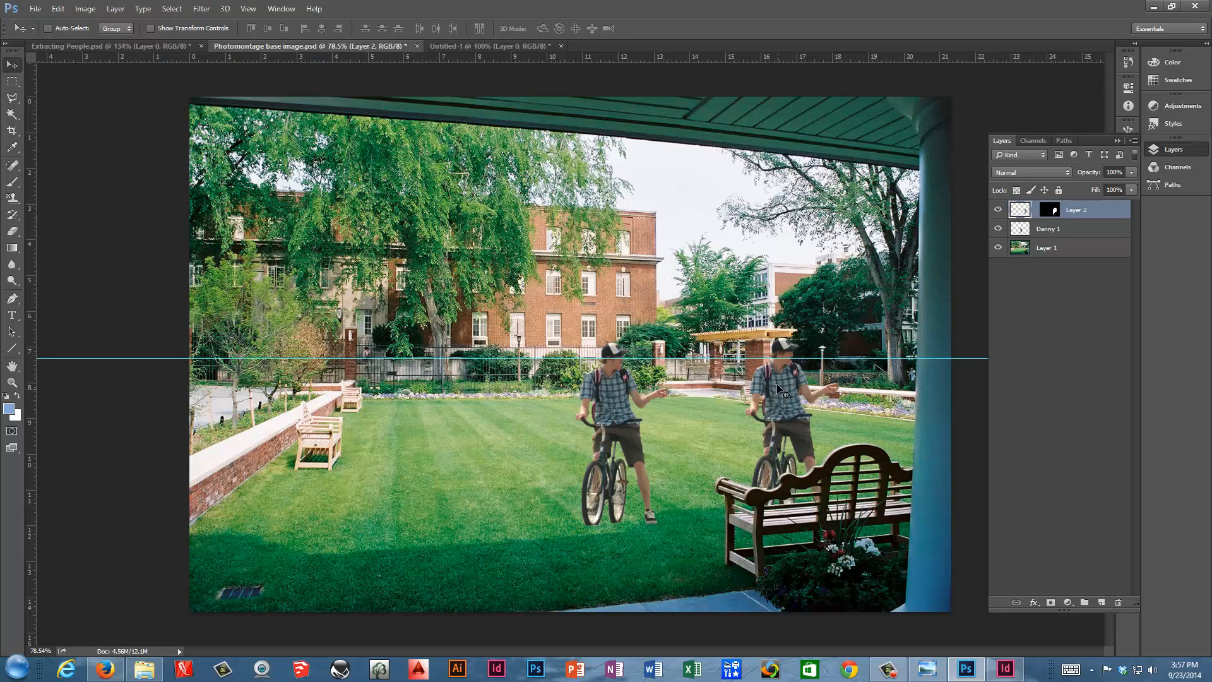
{"action": "left_click_drag", "start_coordinate": [781, 379], "coordinate": [758, 392]}
{"action": "left_click_drag", "start_coordinate": [752, 458], "coordinate": [660, 415]}
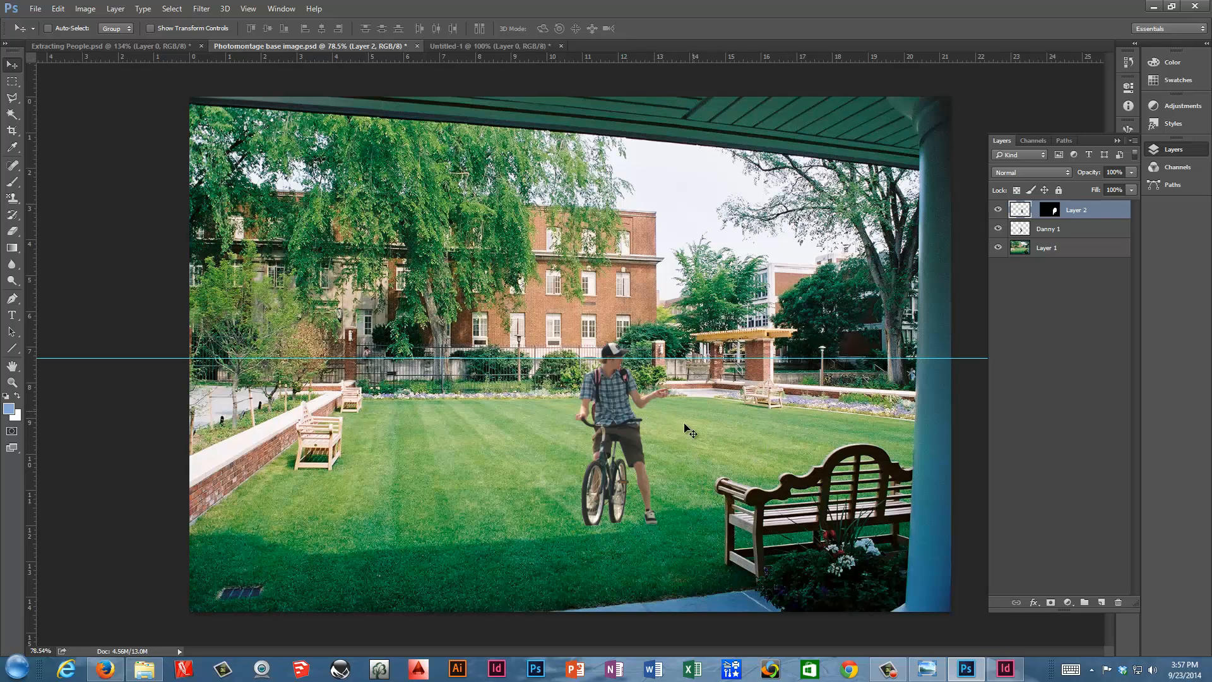
{"action": "left_click_drag", "start_coordinate": [588, 412], "coordinate": [706, 428]}
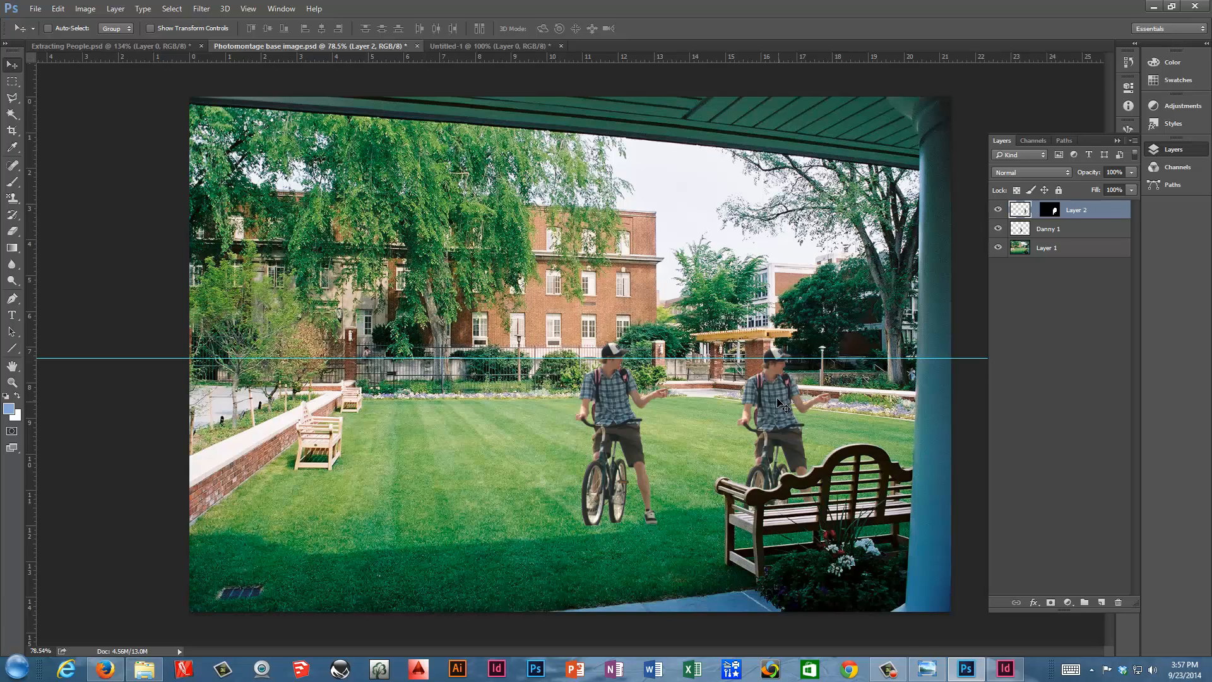
{"action": "mouse_move", "coordinate": [775, 393]}
{"action": "left_mouse_down"}
{"action": "mouse_move", "coordinate": [780, 381]}
{"action": "mouse_move", "coordinate": [776, 393]}
{"action": "left_mouse_up"}
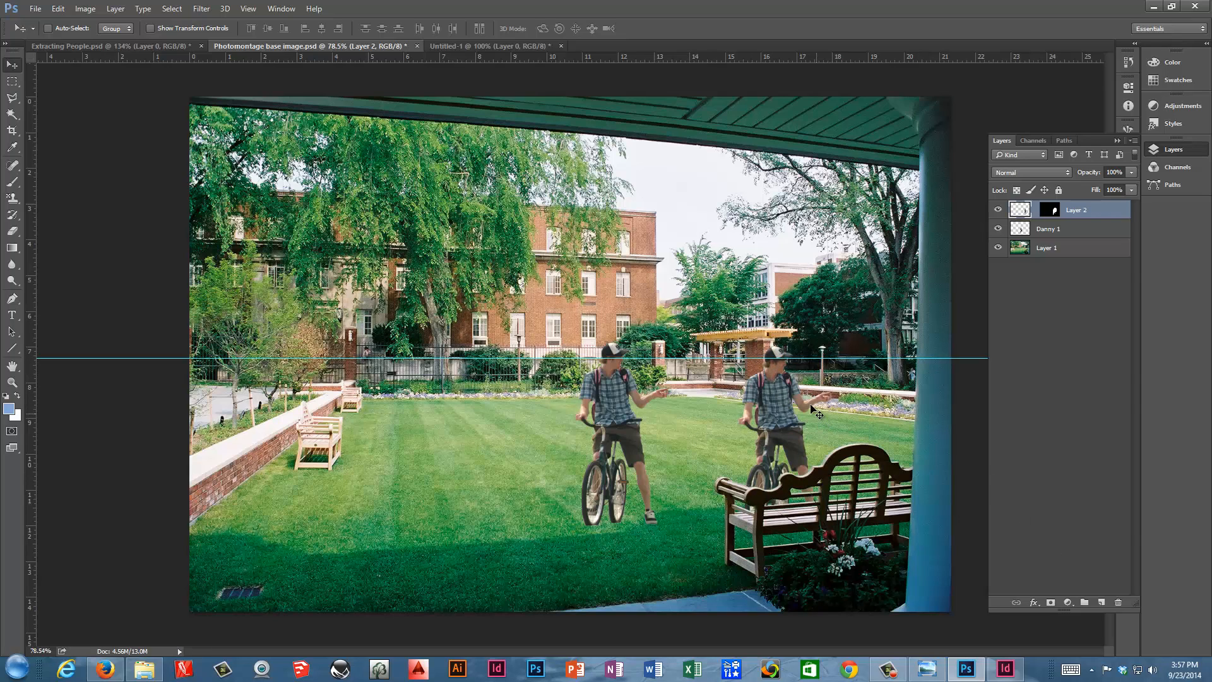
{"action": "left_click", "coordinate": [1041, 230]}
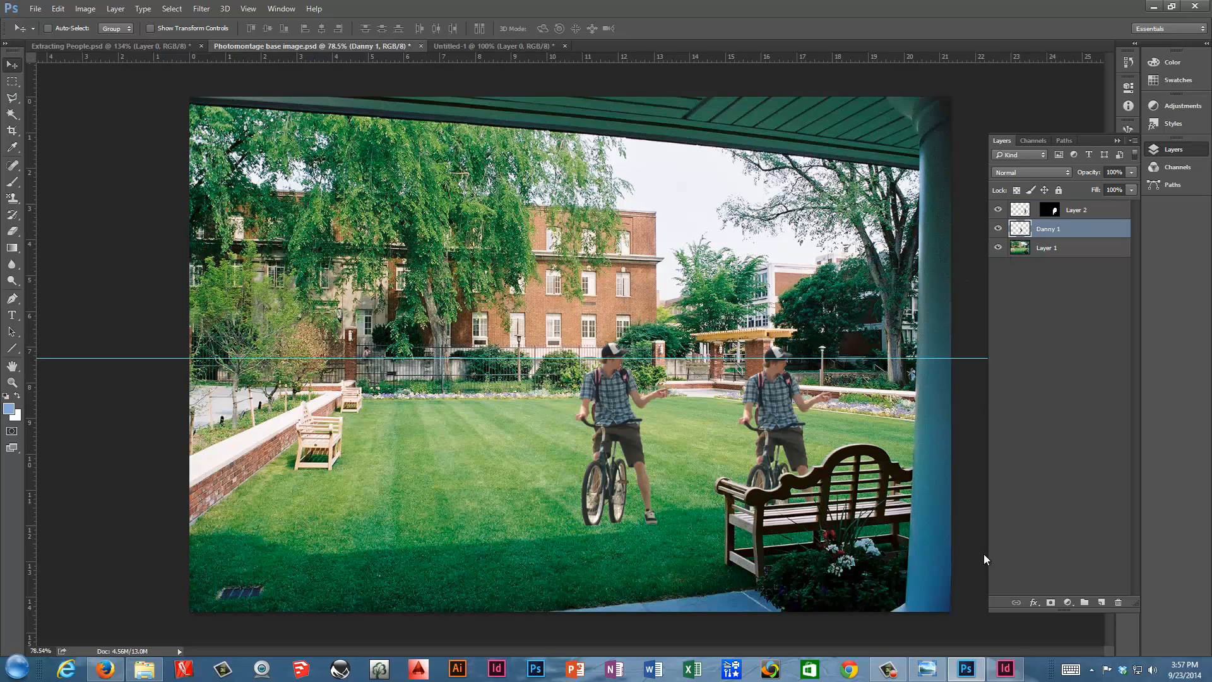
Add a layer mask to the original cyclist's layer from a rectangular selection spanning his torso, legs and most of the bike.
{"action": "left_click", "coordinate": [12, 81]}
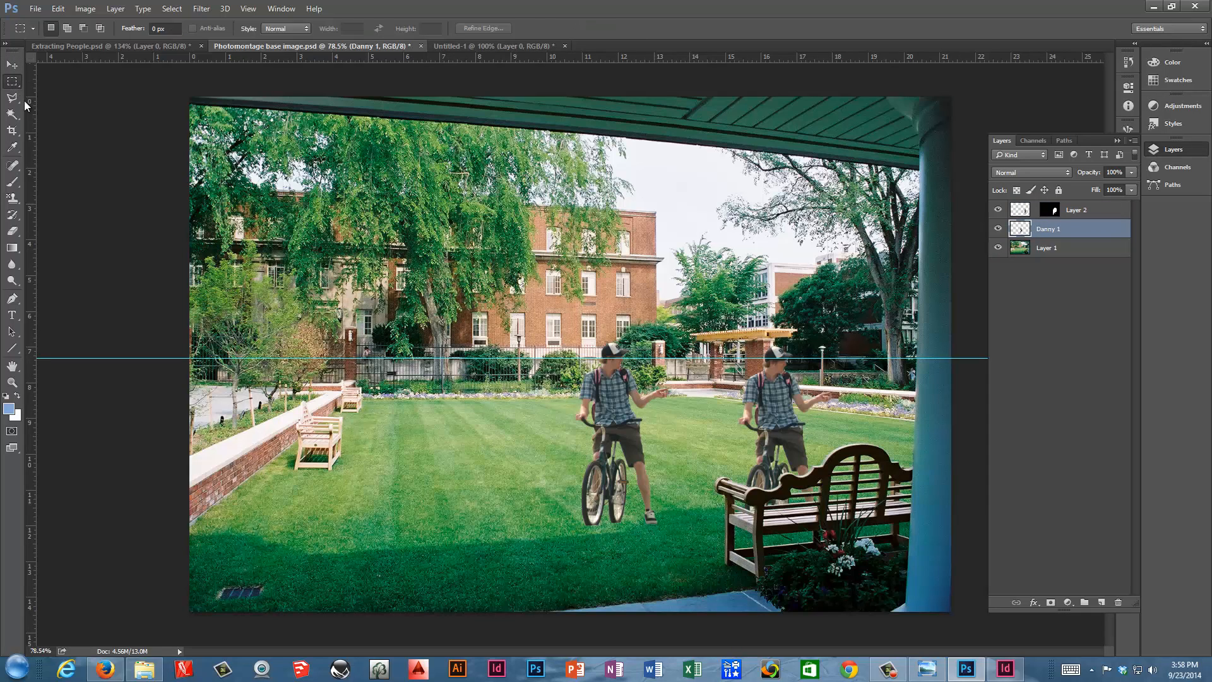
{"action": "left_click_drag", "start_coordinate": [495, 396], "coordinate": [706, 495]}
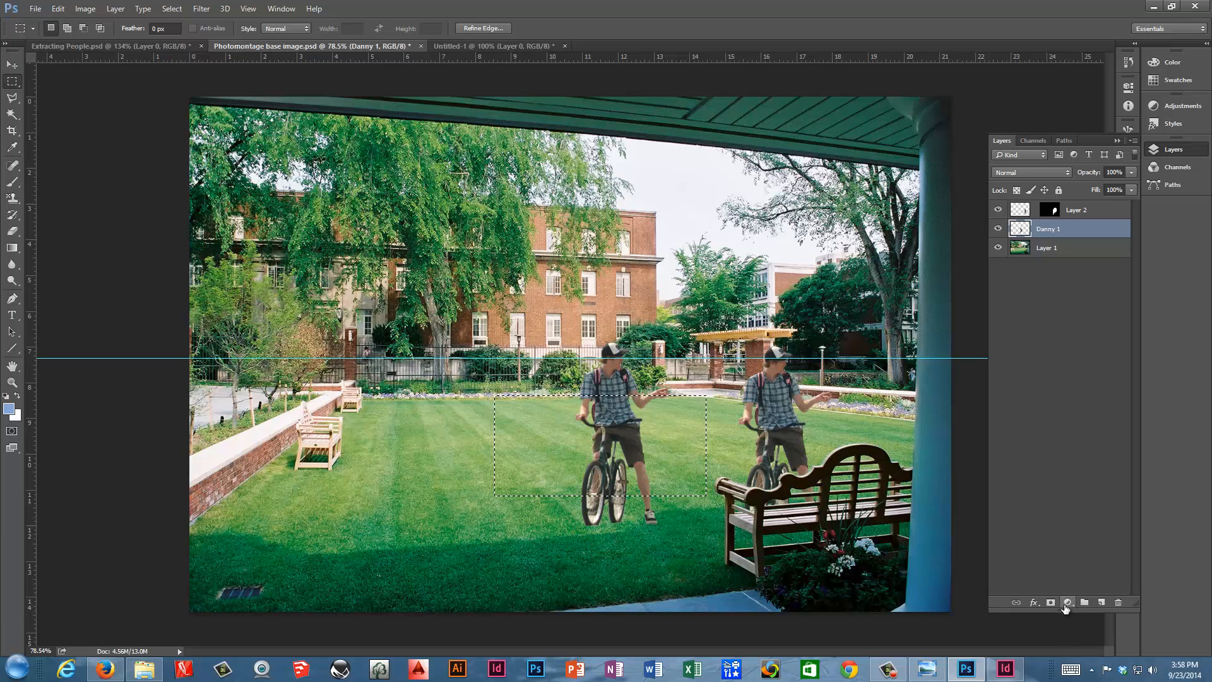
{"action": "left_click", "coordinate": [1048, 602]}
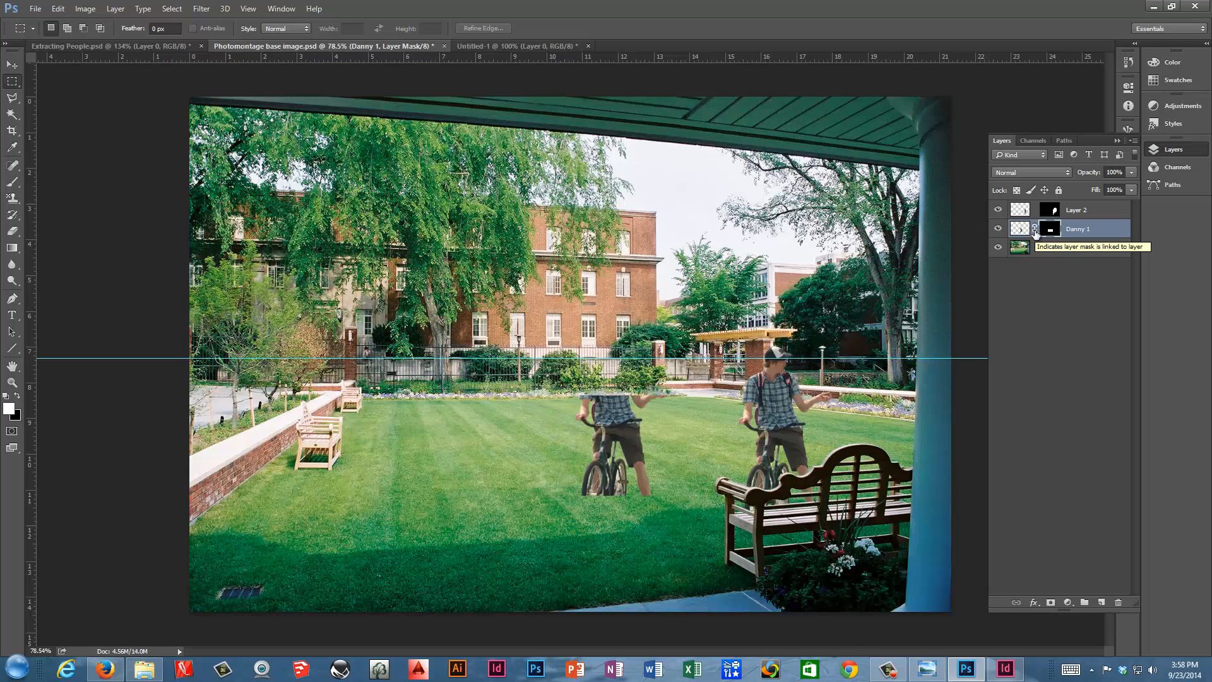
Move the original cyclist slightly up and left with his linked mask, and unlink the mask to shift only the image up and left.
{"action": "left_click", "coordinate": [1023, 229]}
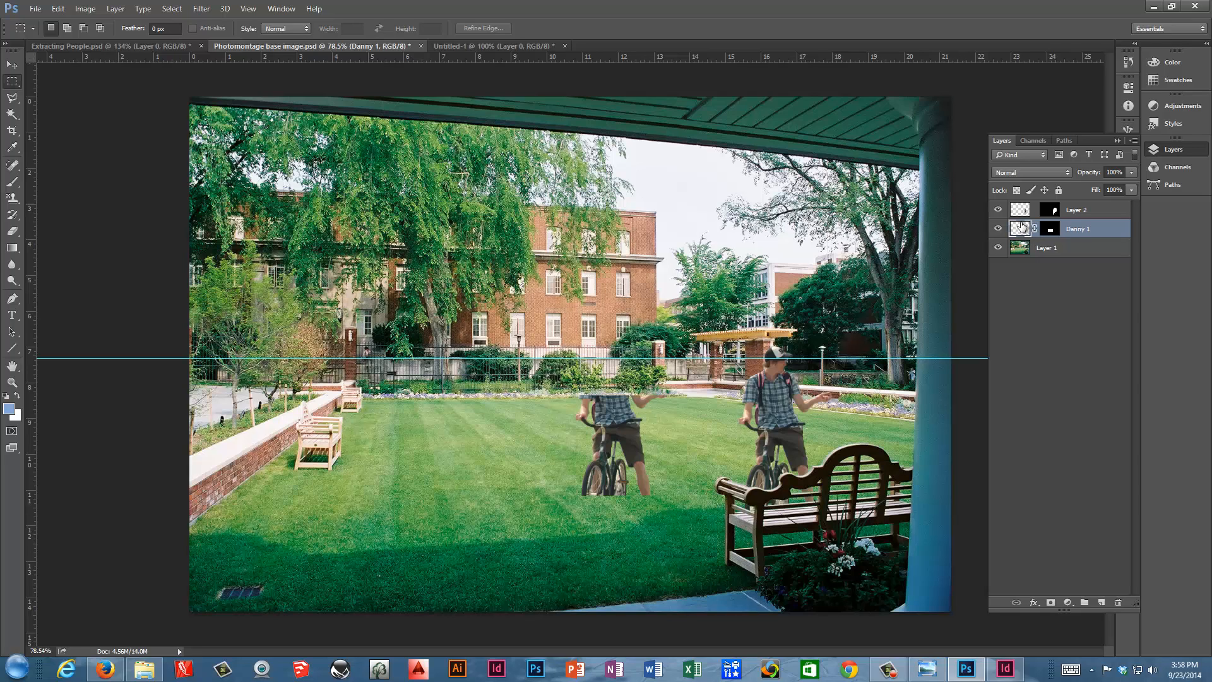
{"action": "left_click", "coordinate": [12, 64]}
{"action": "mouse_move", "coordinate": [633, 419]}
{"action": "left_mouse_down"}
{"action": "mouse_move", "coordinate": [884, 398]}
{"action": "mouse_move", "coordinate": [379, 408]}
{"action": "mouse_move", "coordinate": [673, 418]}
{"action": "mouse_move", "coordinate": [631, 415]}
{"action": "left_mouse_up"}
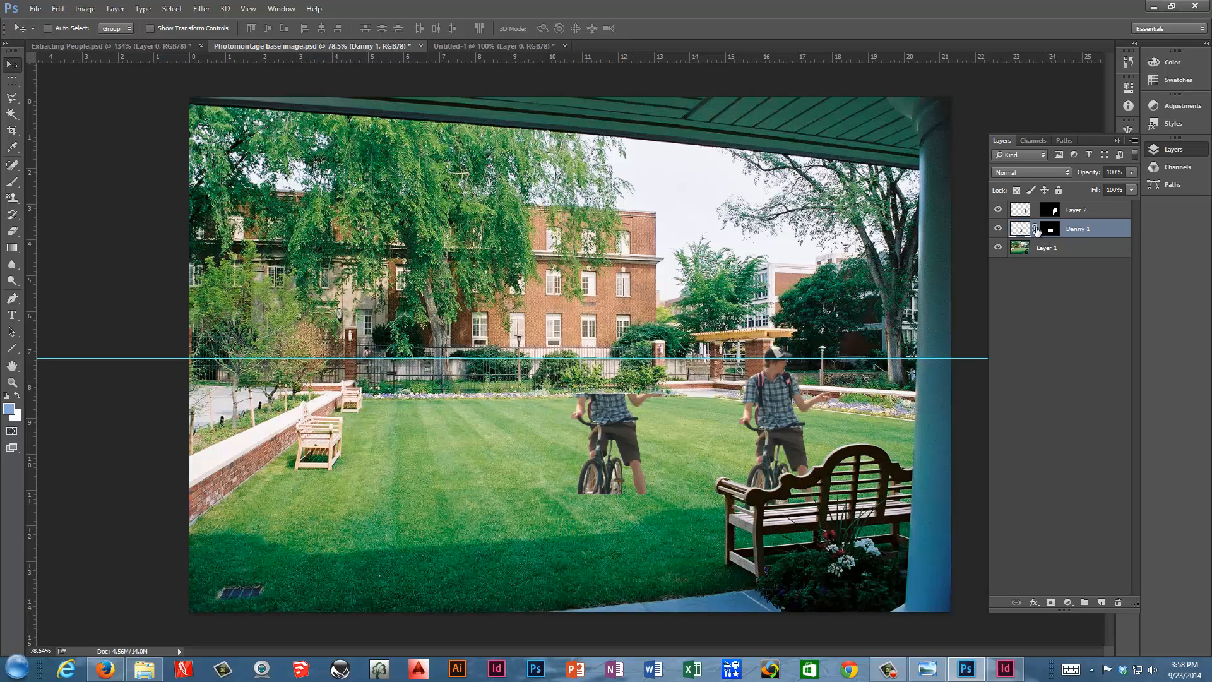
{"action": "mouse_move", "coordinate": [607, 431]}
{"action": "left_mouse_down"}
{"action": "mouse_move", "coordinate": [729, 436]}
{"action": "mouse_move", "coordinate": [479, 424]}
{"action": "mouse_move", "coordinate": [790, 424]}
{"action": "mouse_move", "coordinate": [603, 424]}
{"action": "left_mouse_up"}
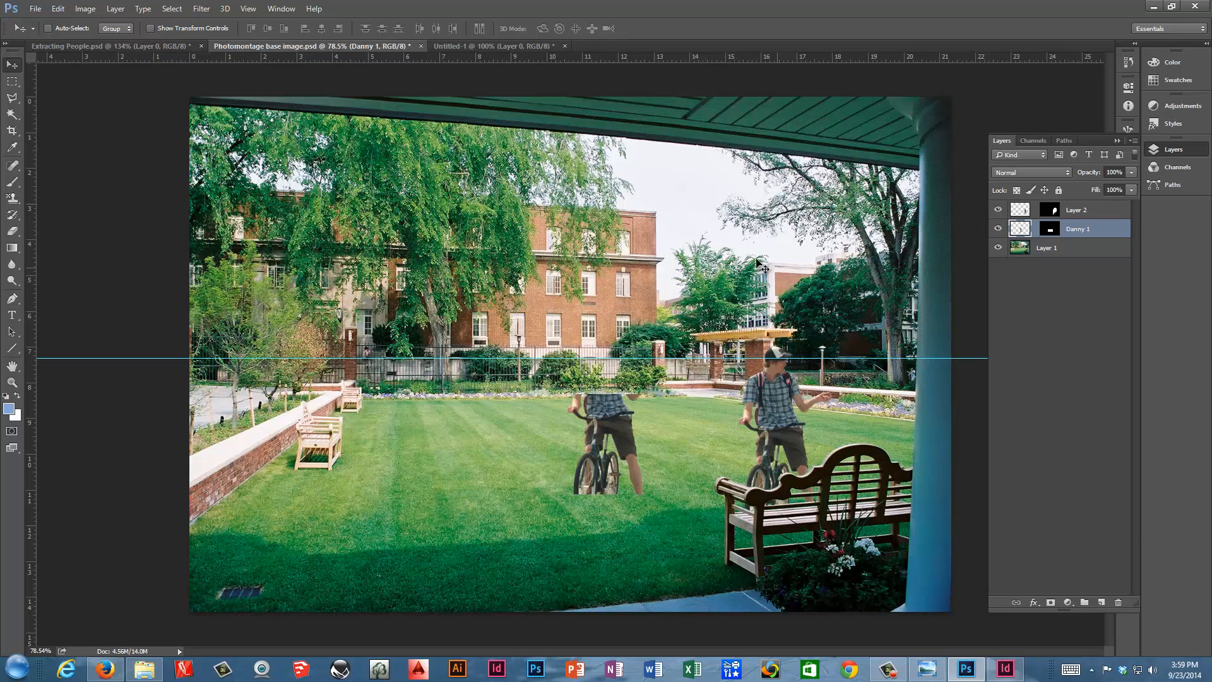
{"action": "left_click", "coordinate": [57, 9]}
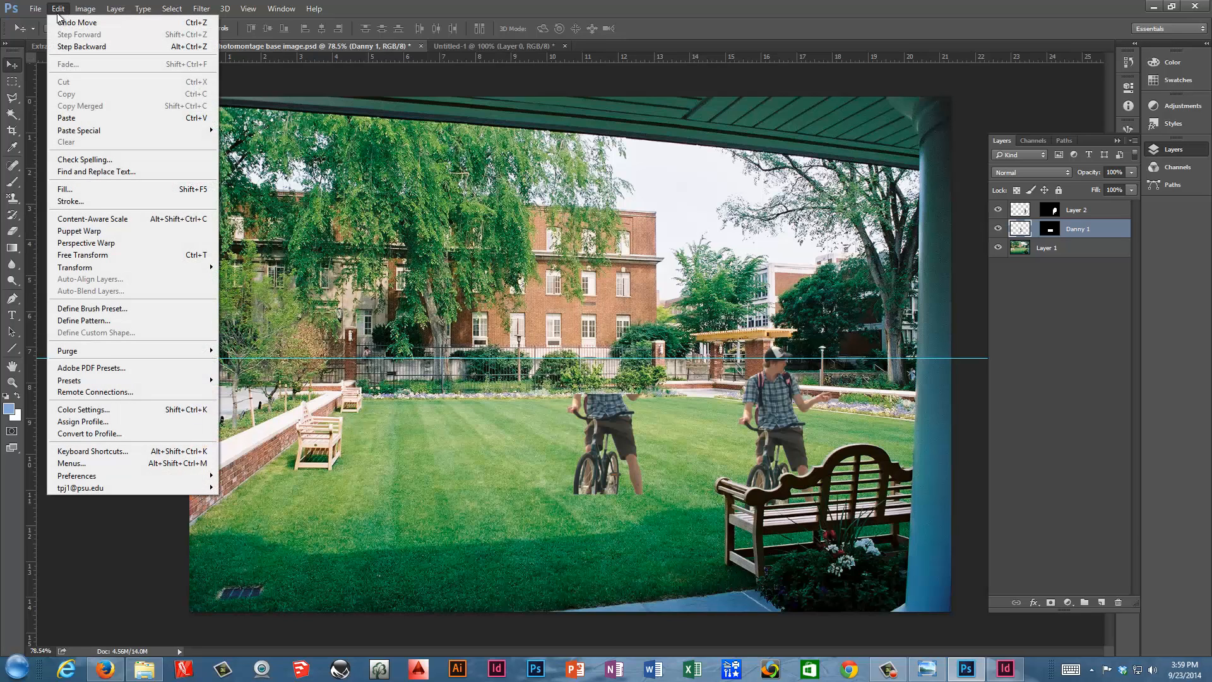
{"action": "mouse_move", "coordinate": [108, 127]}
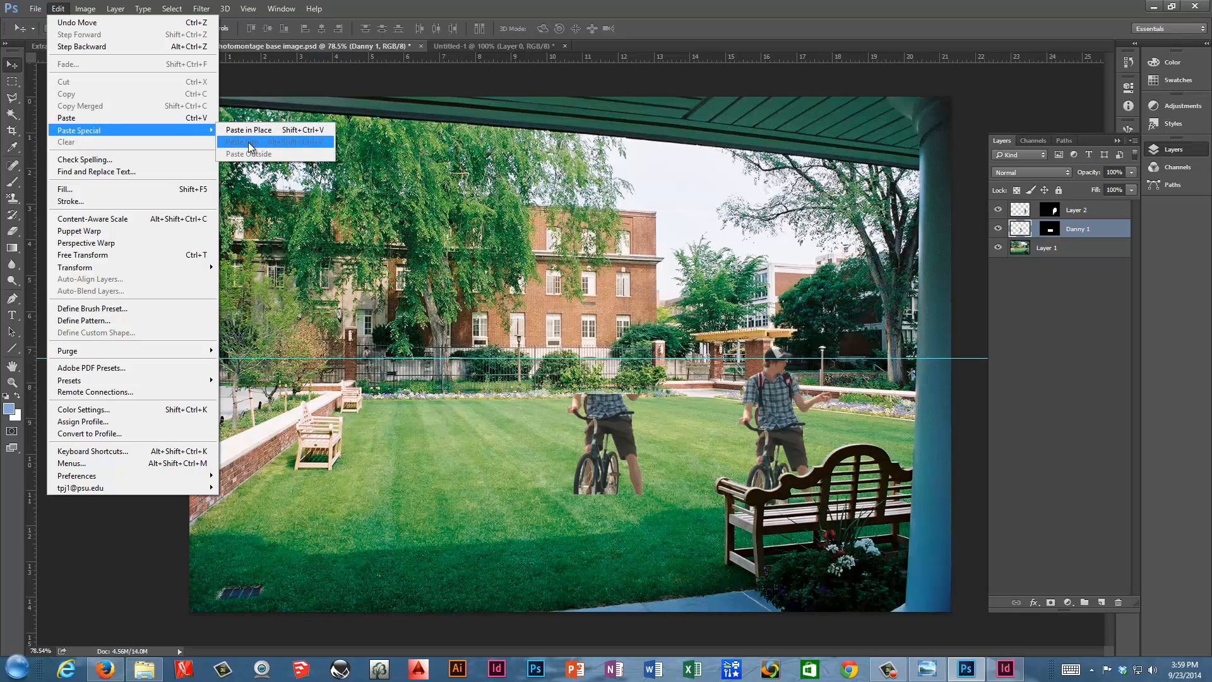
{"action": "left_click", "coordinate": [63, 10]}
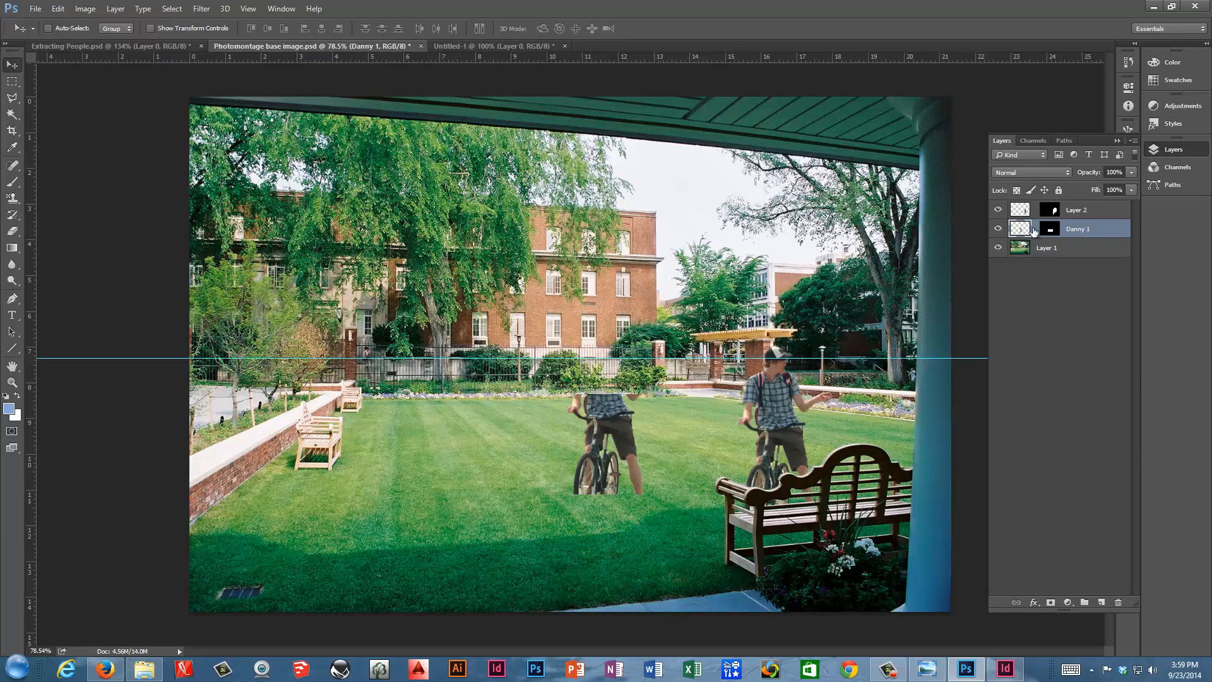
Select Layer 2, switch to its layer mask, and make its layer image active again.
{"action": "left_click", "coordinate": [1020, 211]}
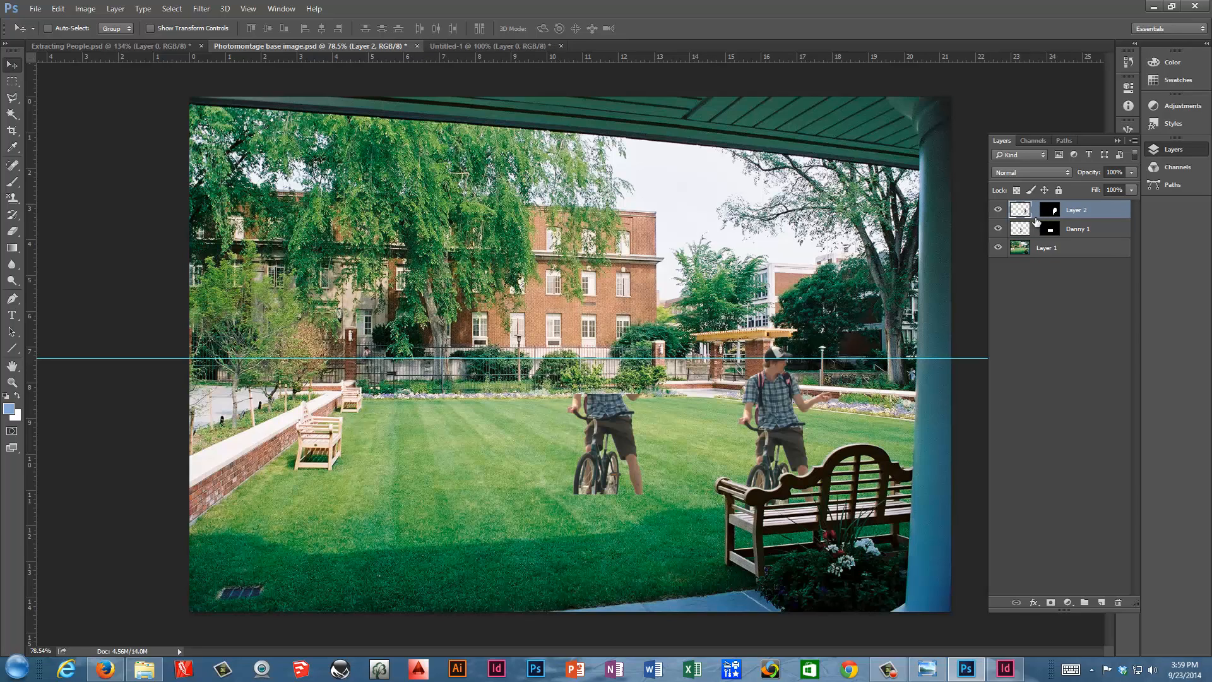
{"action": "left_click", "coordinate": [1051, 214]}
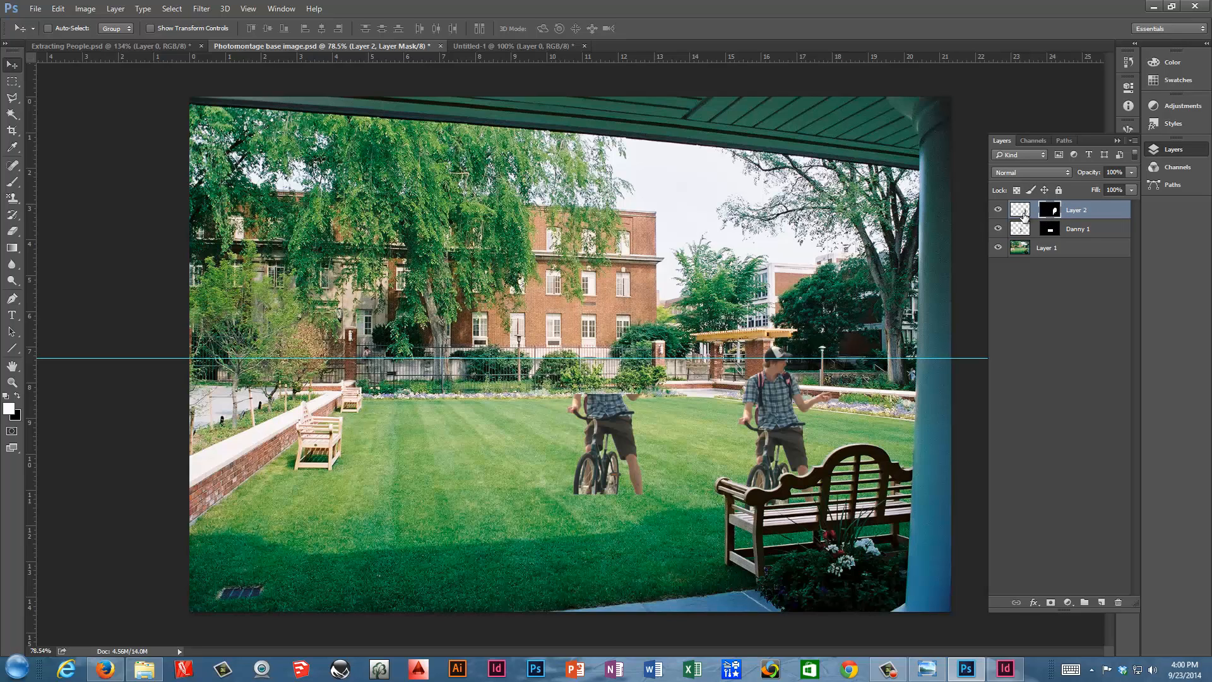
{"action": "left_click", "coordinate": [1020, 210]}
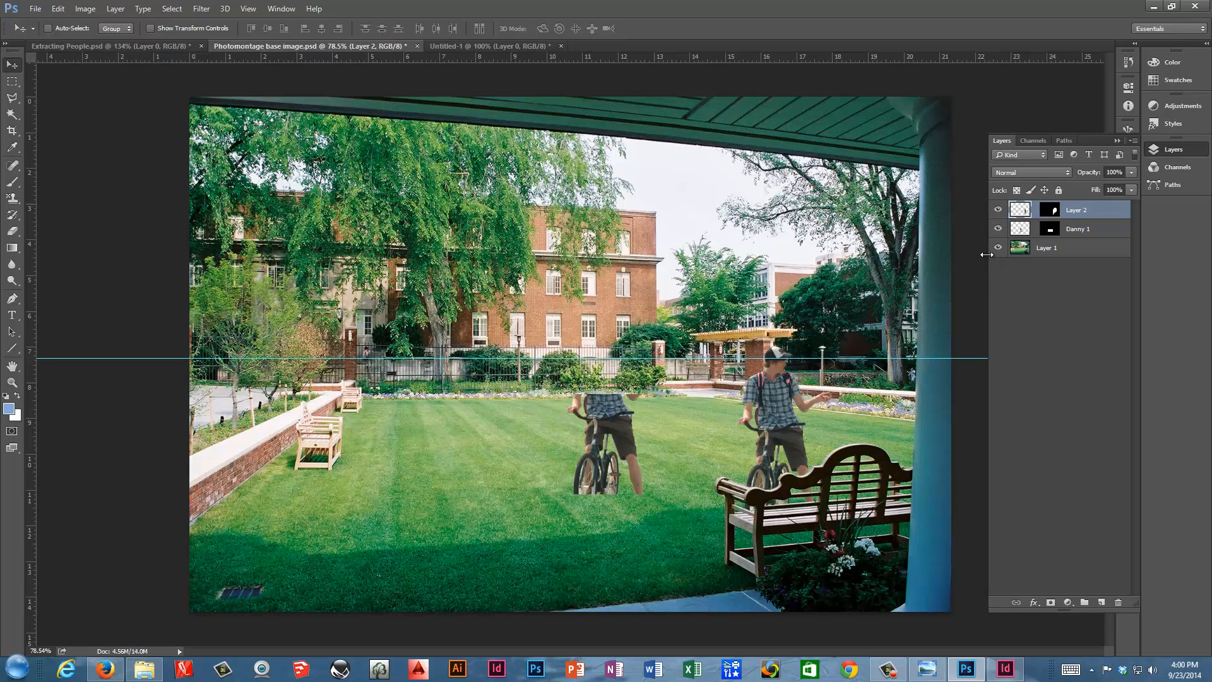